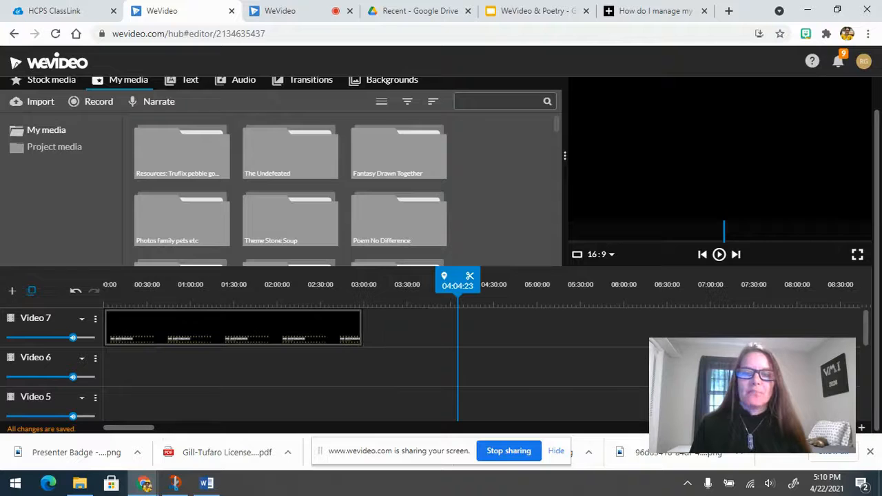
Look over the project's video and audio tracks and find the sun clip on Video 6.
scroll(600, 391, down, 5)
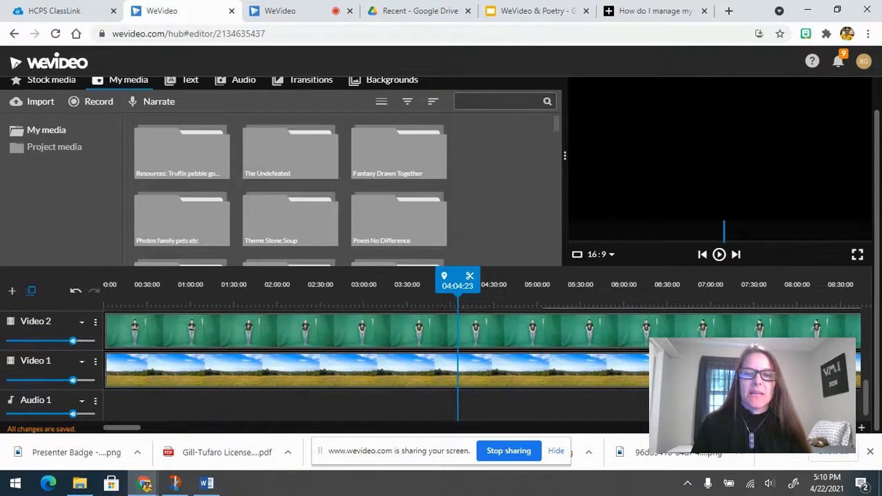
scroll(551, 375, up, 1)
scroll(535, 367, up, 3)
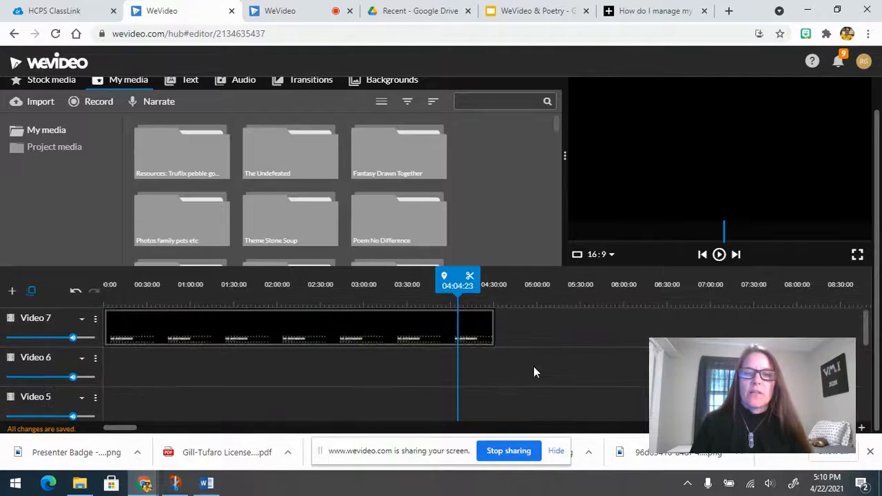
drag(463, 321, 728, 322)
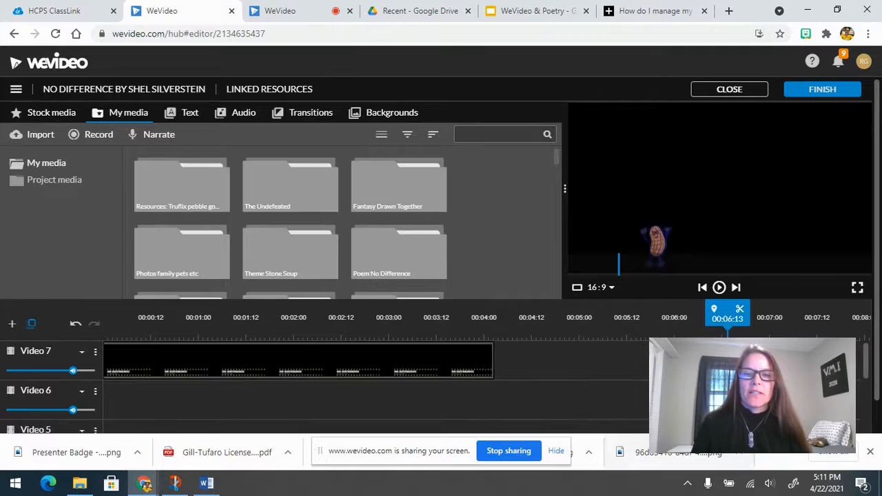
scroll(607, 397, down, 1)
scroll(606, 386, down, 2)
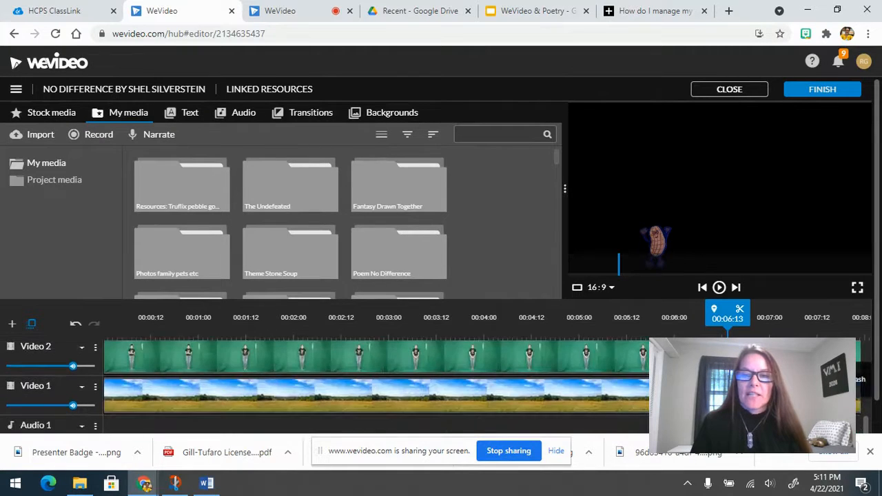
scroll(606, 386, up, 1)
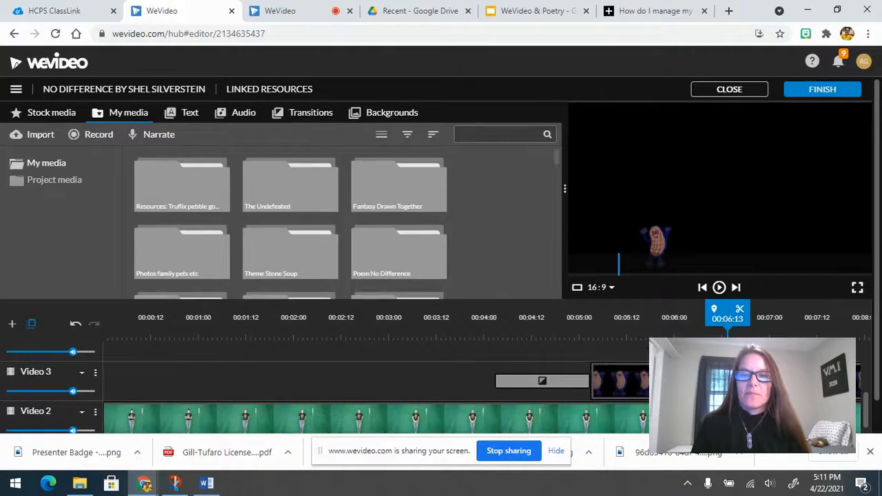
scroll(553, 366, down, 1)
scroll(554, 366, down, 1)
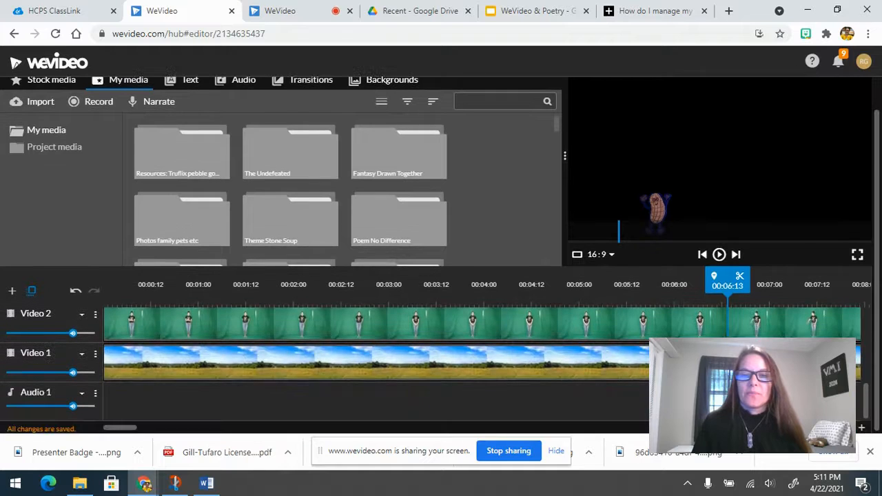
drag(136, 428, 252, 428)
scroll(386, 366, up, 3)
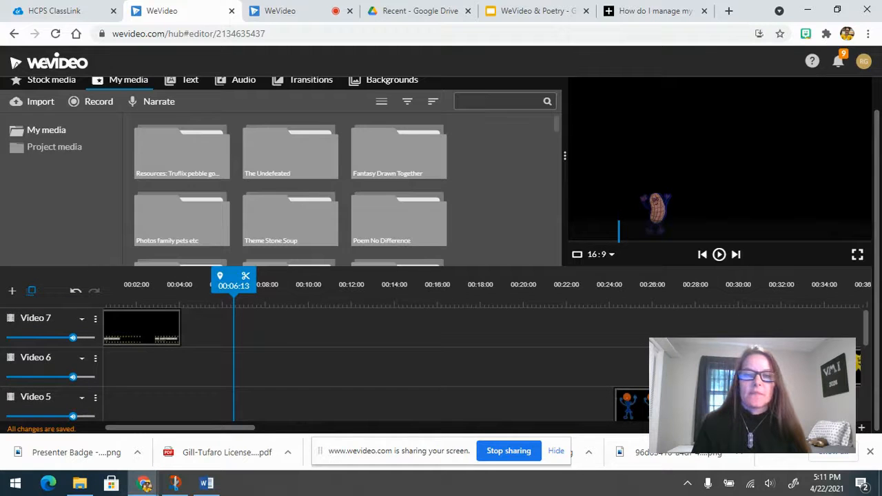
drag(246, 428, 348, 428)
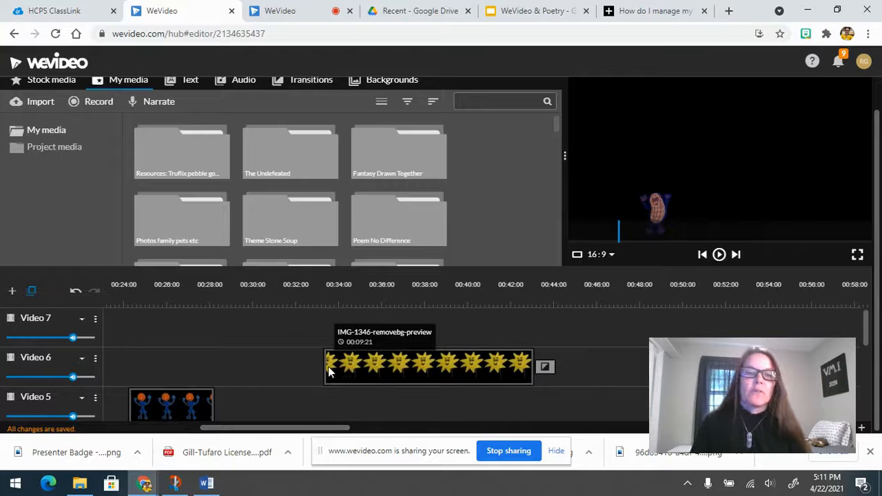
Play the Video 6 sun clip's animation from its start at 00:33:07 and return the playhead to the clip's beginning.
click(329, 367)
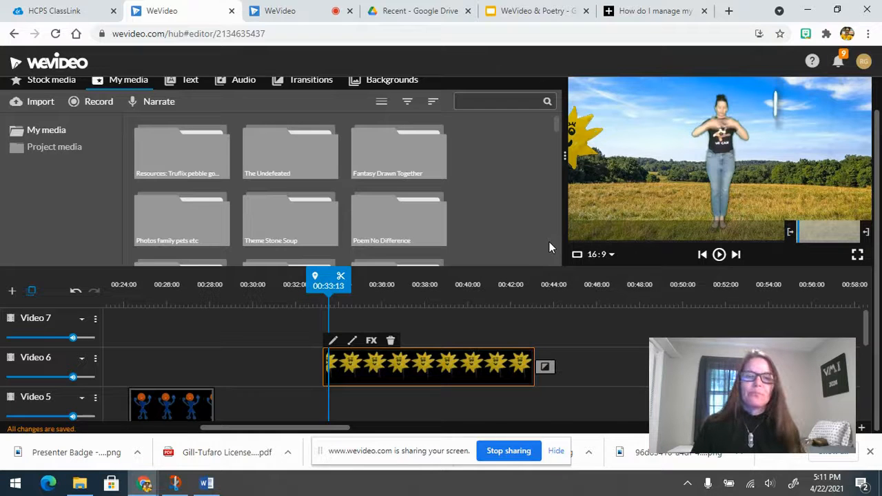
drag(324, 284, 319, 284)
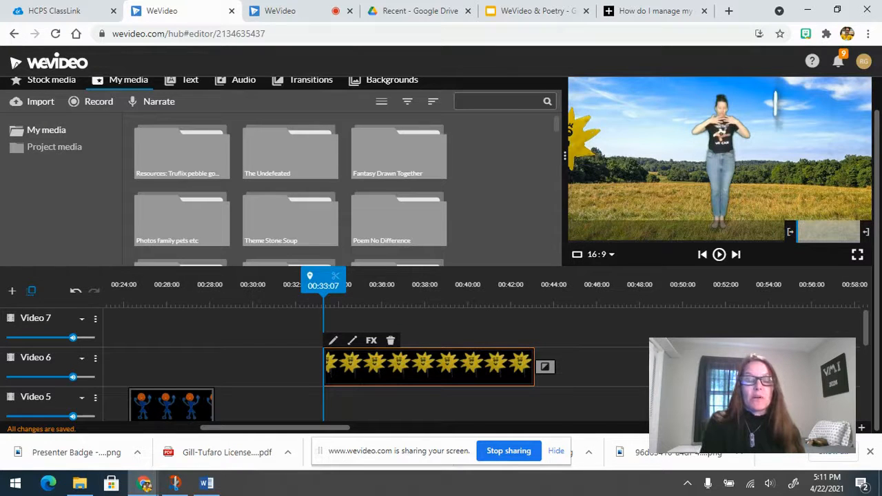
key(space)
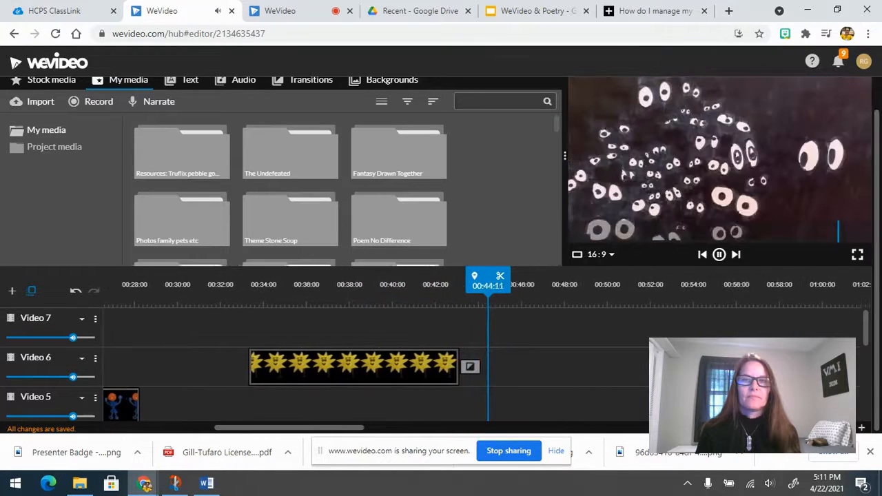
click(338, 367)
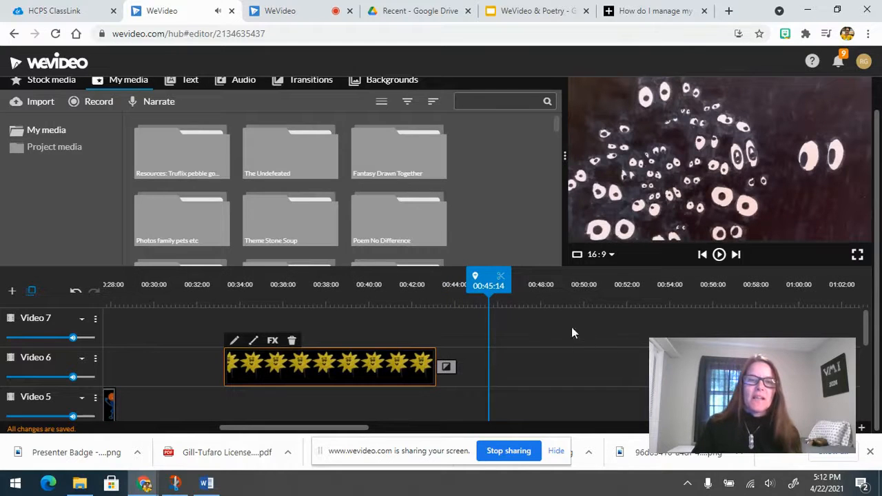
drag(489, 284, 230, 287)
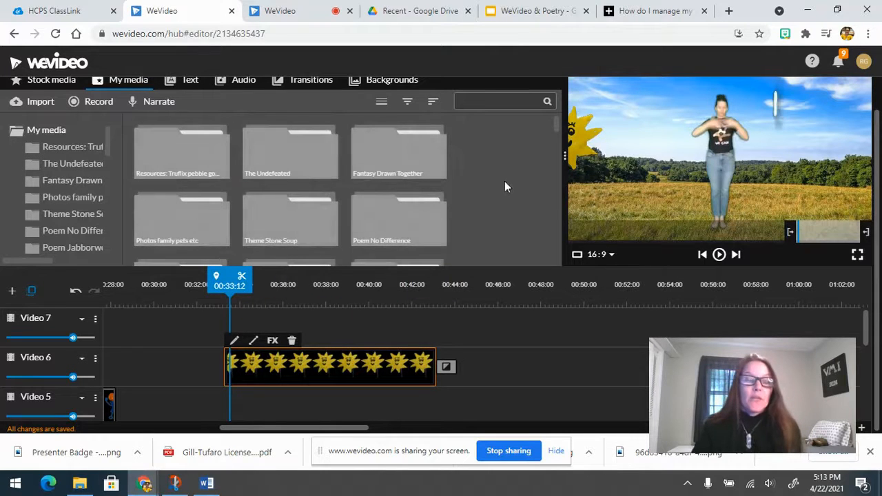
Open the "How to Animate Advanced We..." media folder and locate the IMG-1346-removebg-preview sun image and a free track for it.
scroll(500, 180, down, 1)
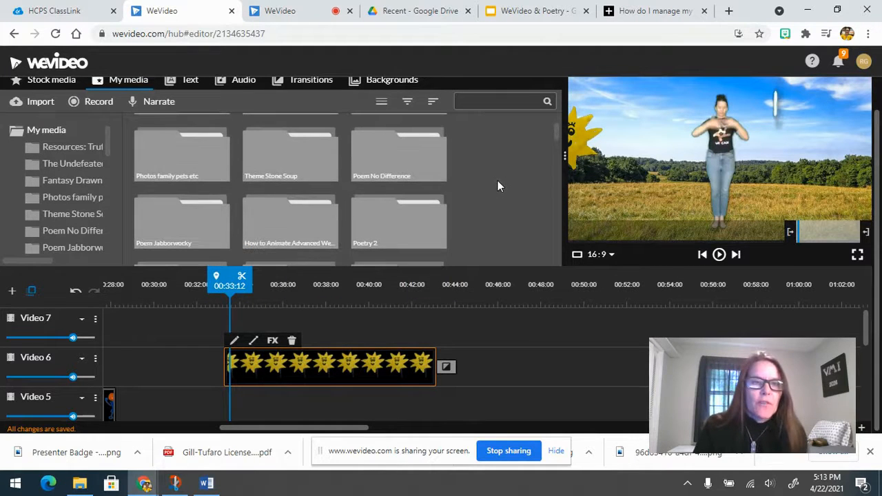
double_click(291, 225)
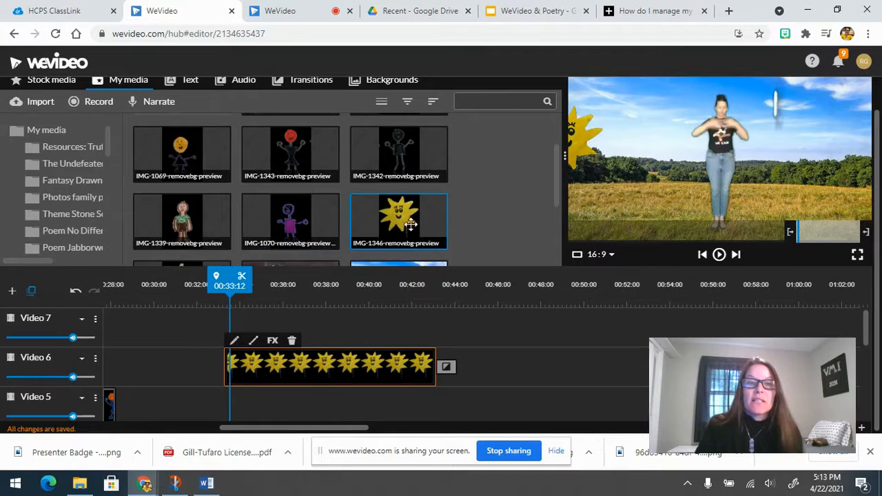
scroll(489, 199, down, 2)
scroll(488, 201, up, 2)
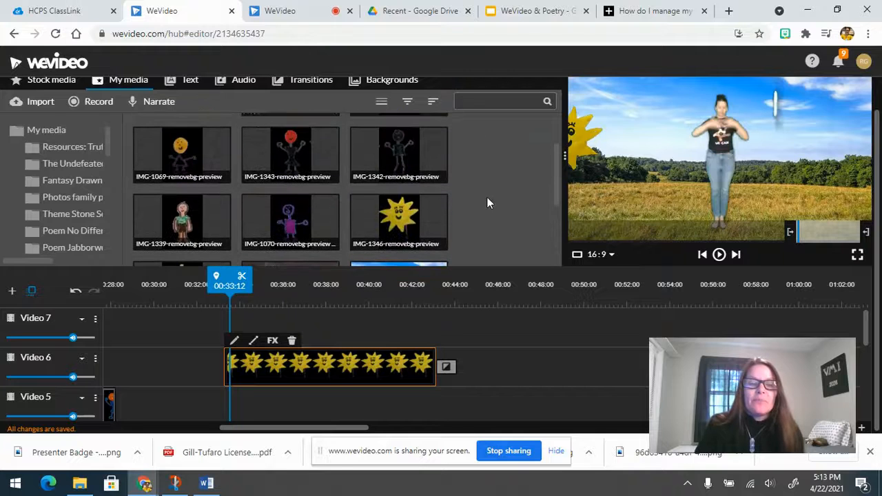
drag(397, 219, 389, 269)
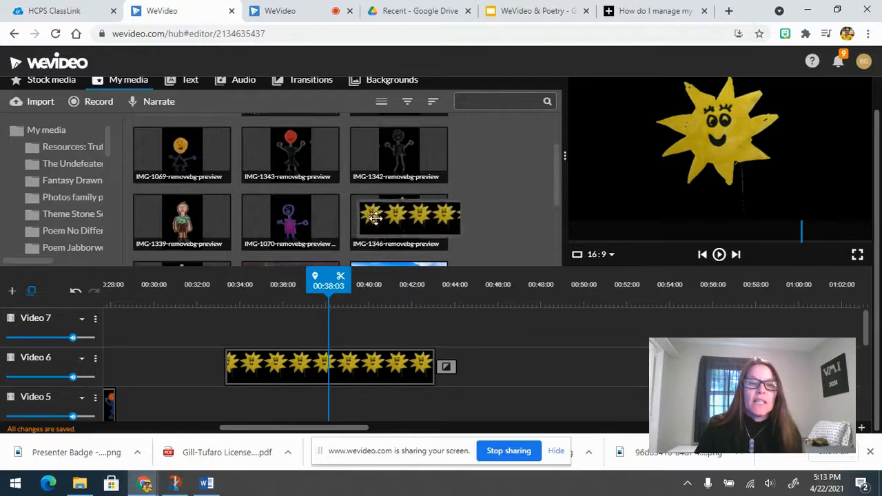
scroll(455, 366, down, 2)
scroll(175, 386, up, 2)
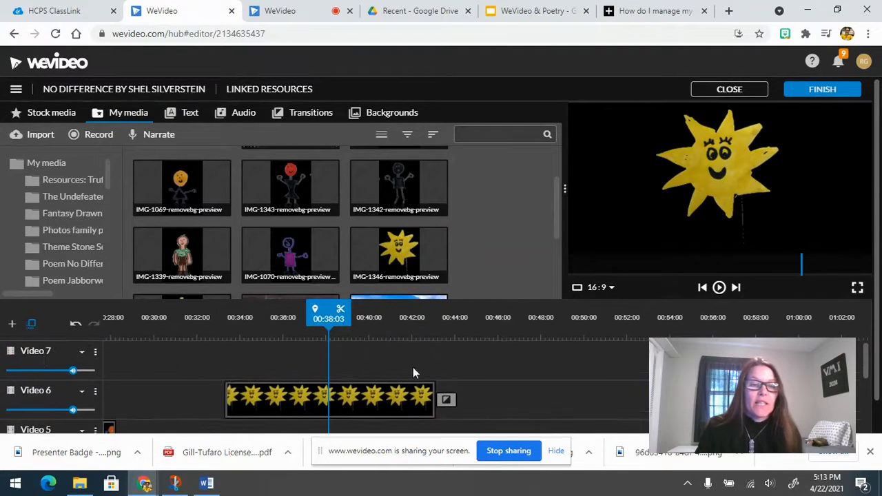
scroll(482, 397, down, 2)
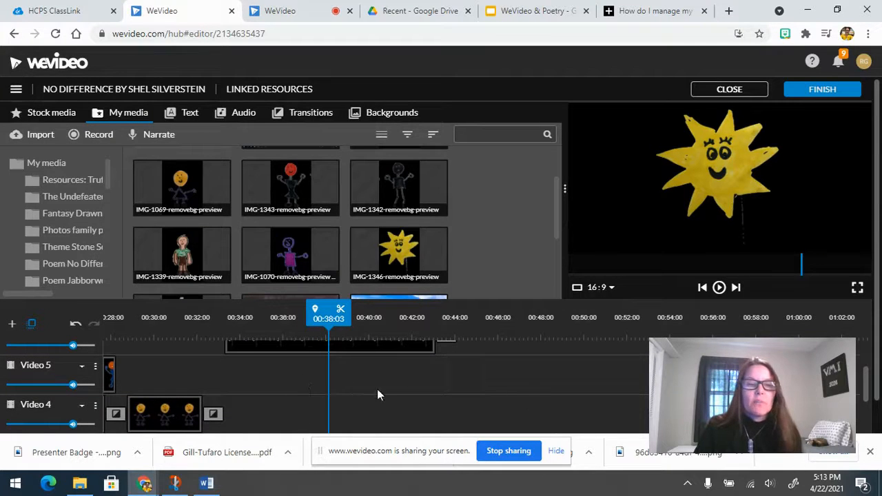
scroll(468, 386, up, 2)
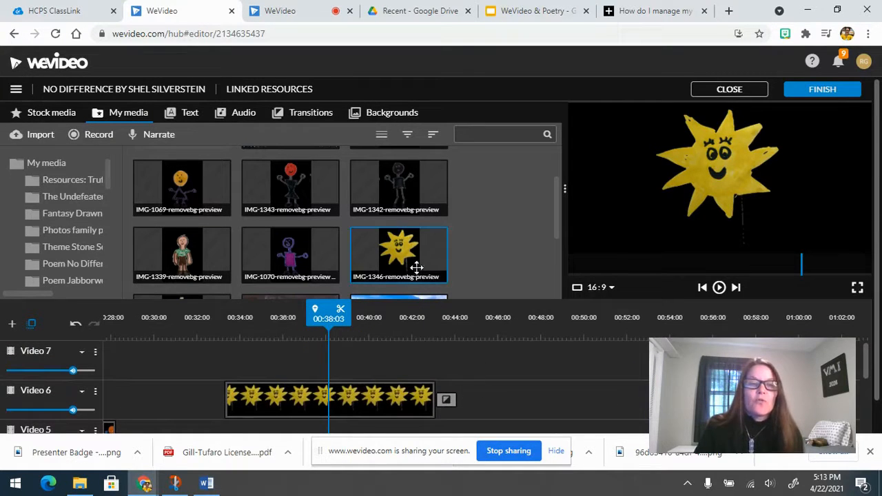
Try a copy of IMG-1346-removebg-preview on Video 7 from 00:33:07, trimmed to end at 00:36:11, and delete it.
drag(329, 327, 224, 327)
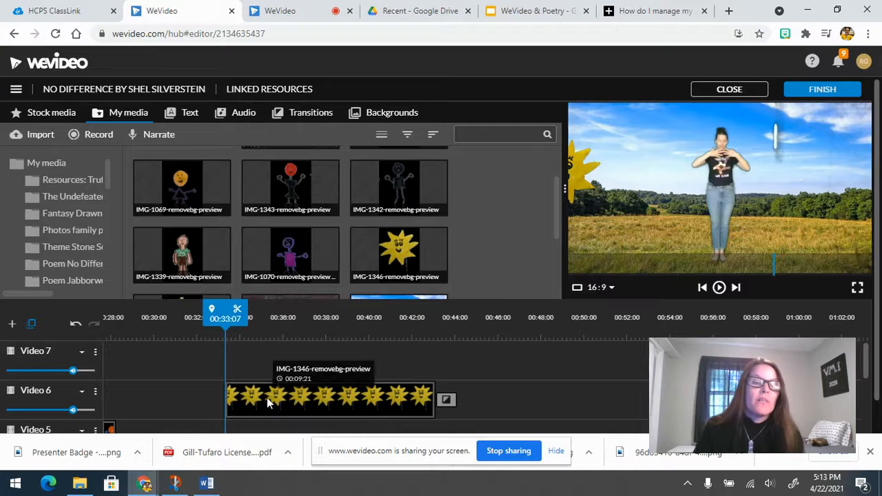
drag(385, 265, 243, 354)
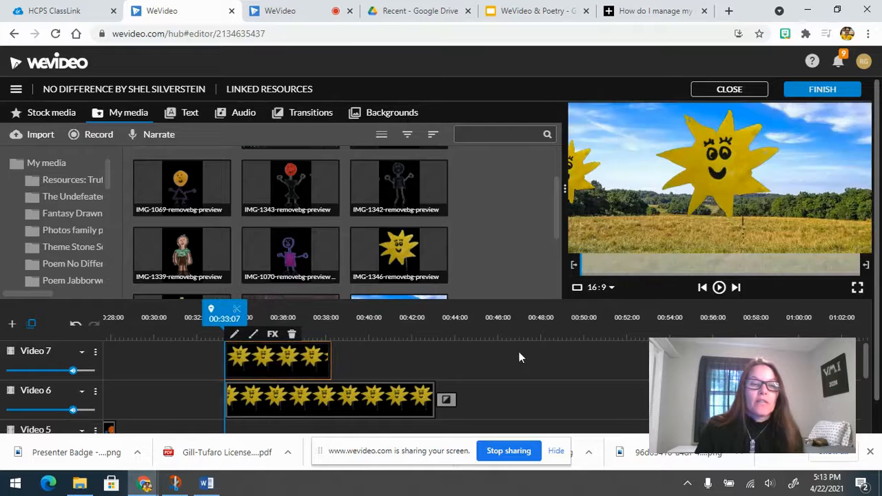
drag(329, 358, 291, 355)
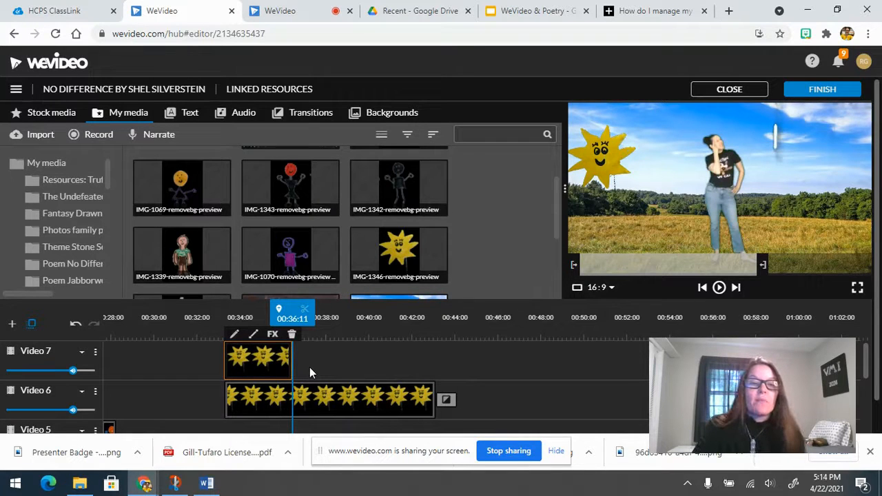
key(Delete)
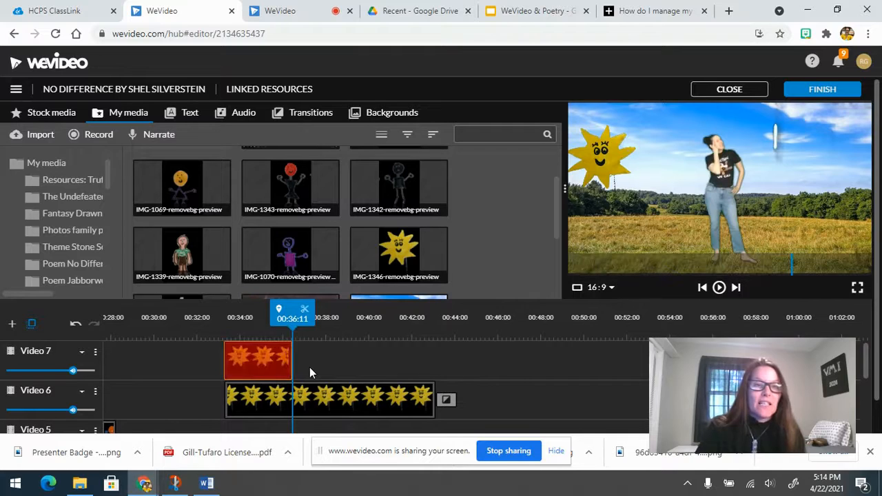
Open the Video 6 sun clip for editing, remove its active animation, and try a scale of 0.6.
drag(293, 317, 221, 318)
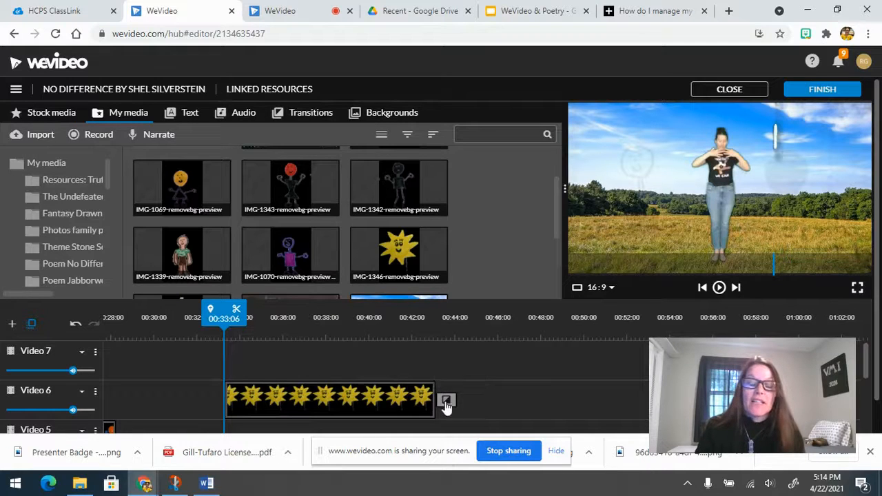
double_click(299, 401)
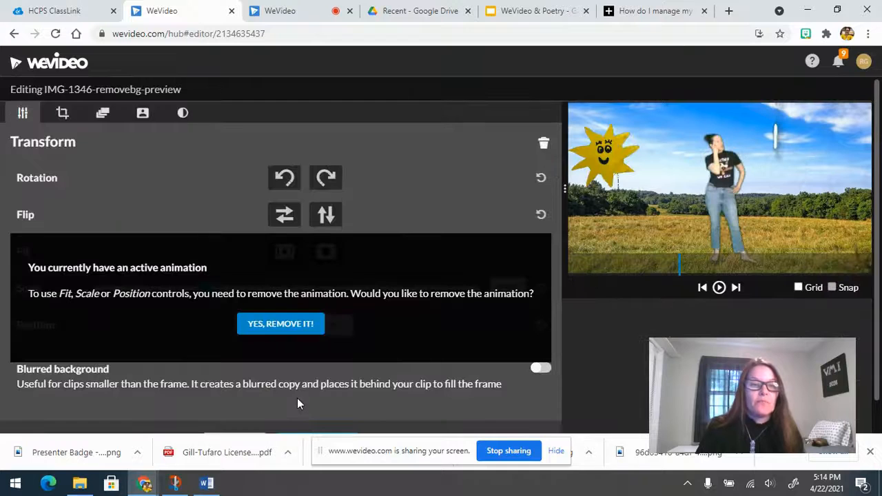
click(276, 328)
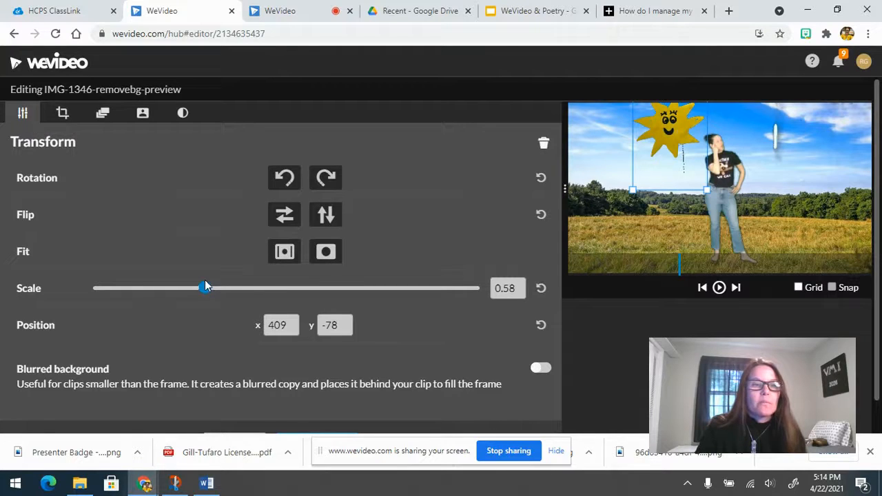
mouse_move(205, 291)
mouse_down()
mouse_move(220, 295)
mouse_move(211, 292)
mouse_up()
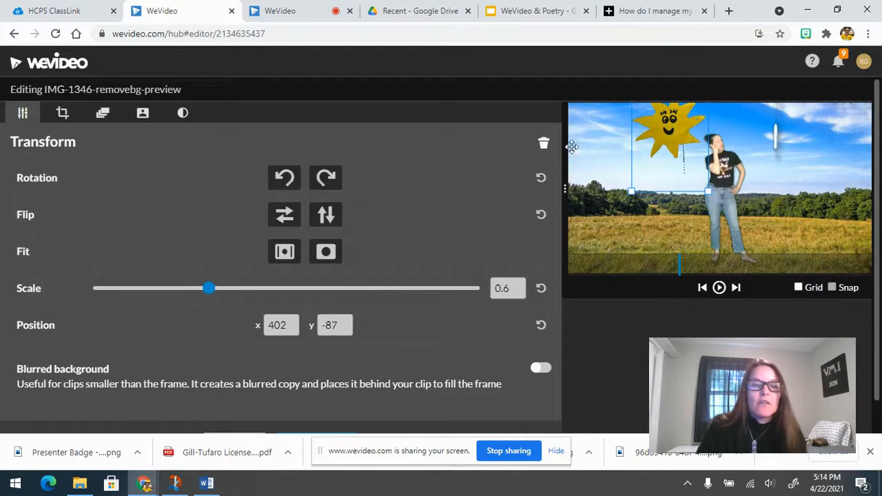
In the sun clip's animation settings, place the start position partly outside the frame's left edge at x -216, y 203.
click(63, 114)
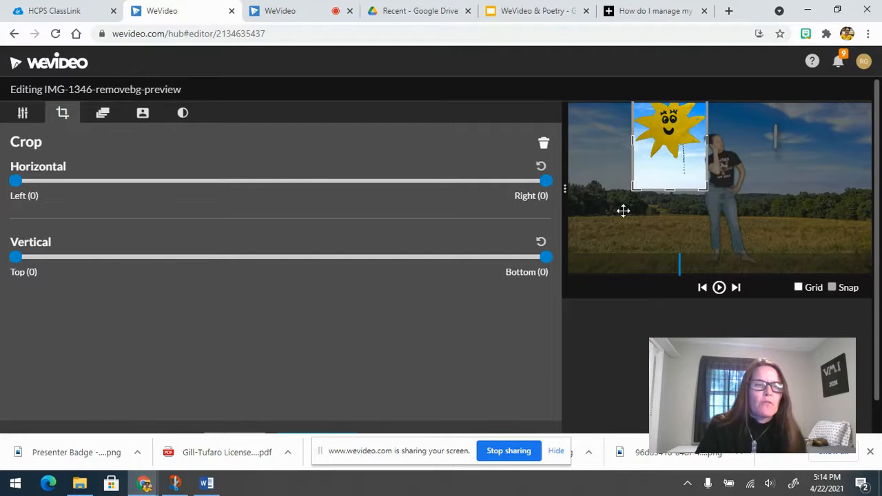
click(102, 114)
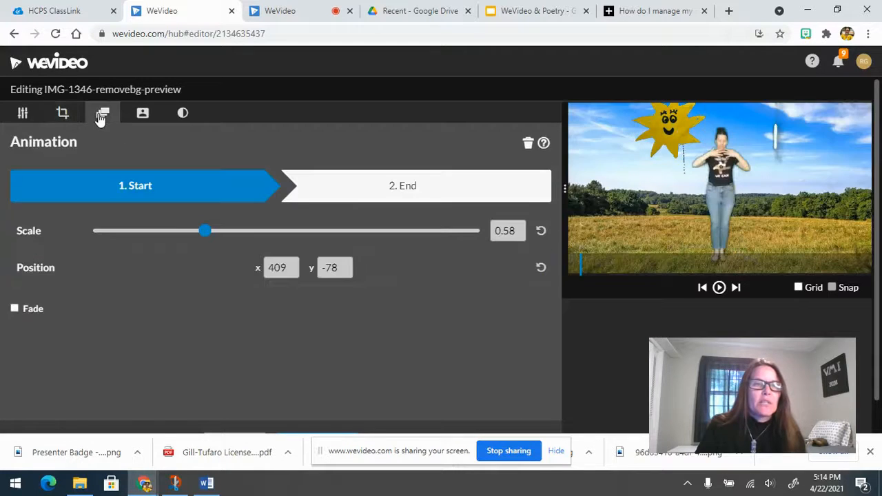
click(145, 191)
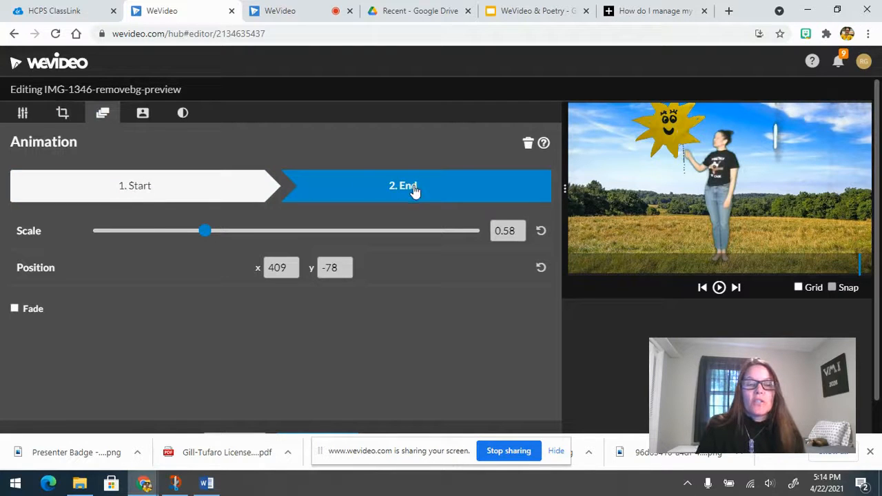
click(207, 192)
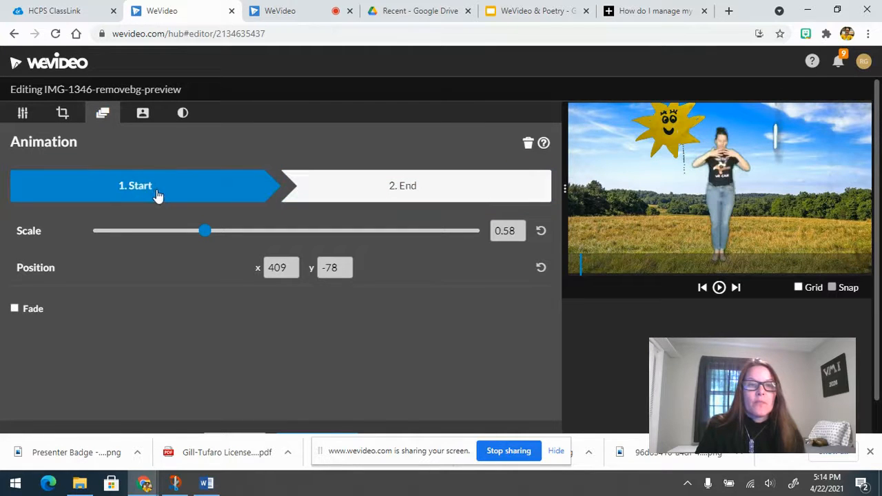
drag(657, 138, 566, 182)
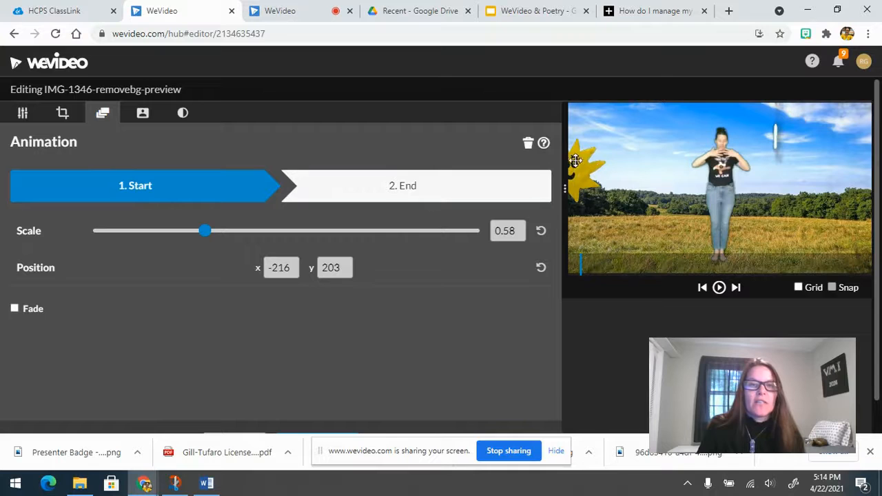
Place the sun animation's end position outside the frame at x -1854, y 1719 and save the changes.
click(392, 188)
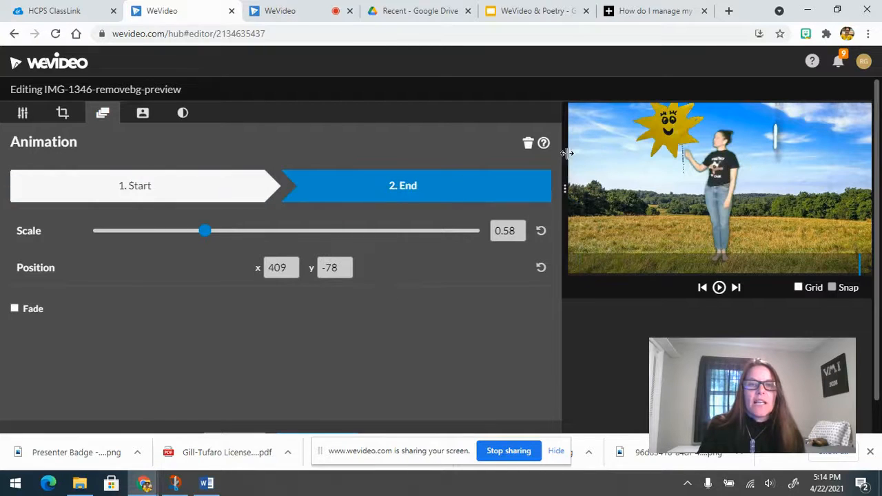
drag(676, 132, 426, 337)
scroll(427, 336, down, 1)
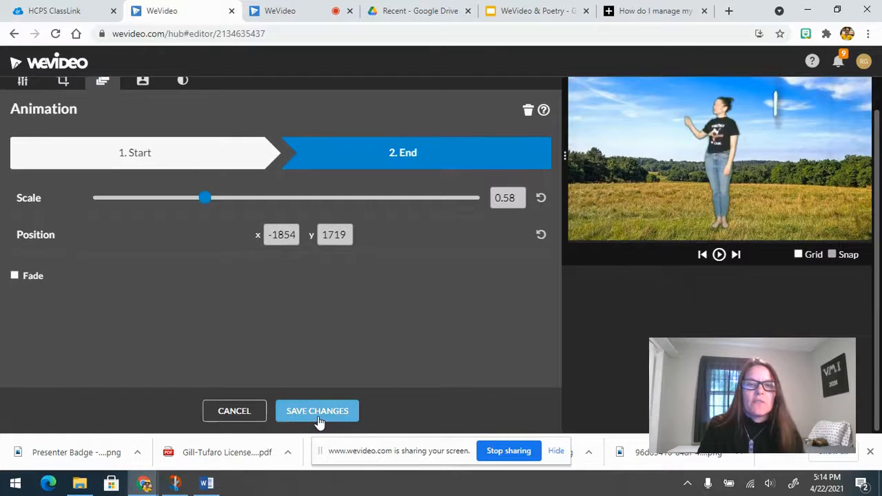
click(322, 417)
Play back the animated sun clip on Video 6 from 00:33:11 to past its end.
drag(567, 284, 344, 285)
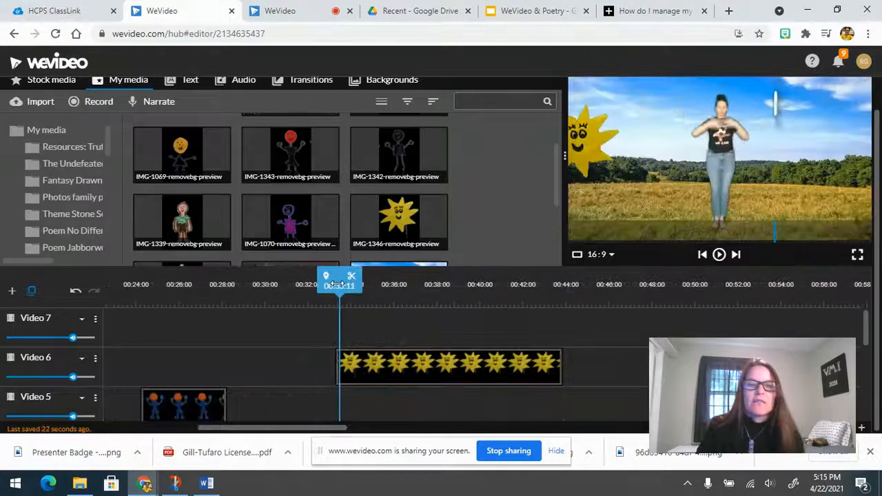
key(space)
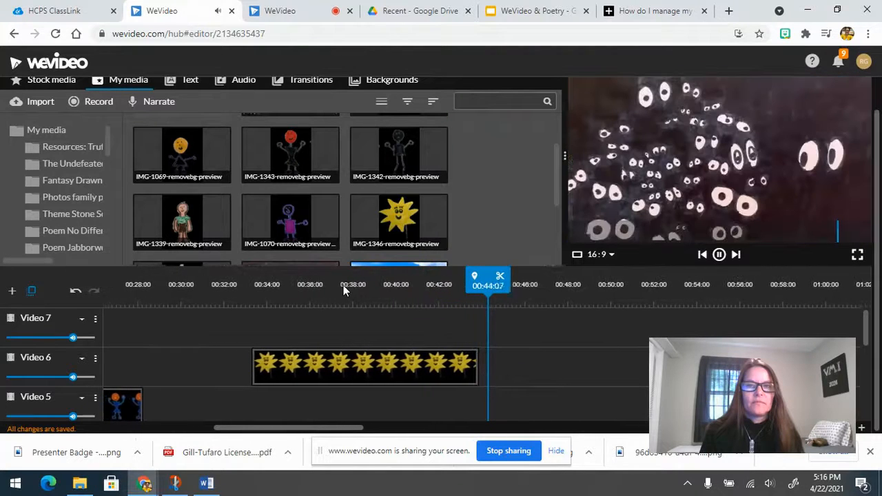
key(space)
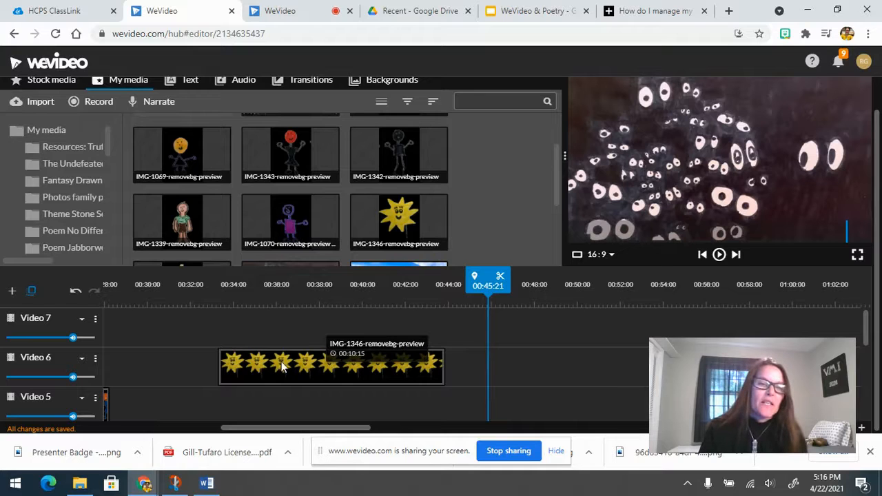
Look over the lower video tracks, view the frame at 00:29:04, and return to the timeline's beginning.
right_click(481, 177)
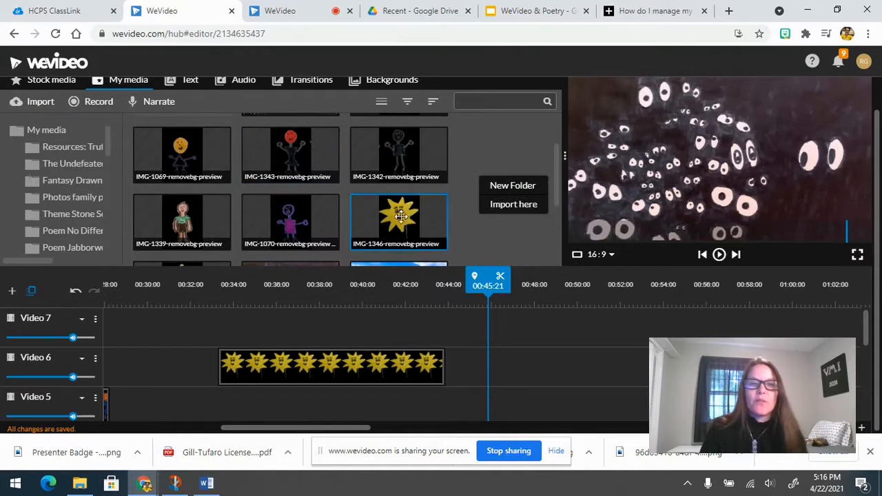
scroll(566, 336, down, 3)
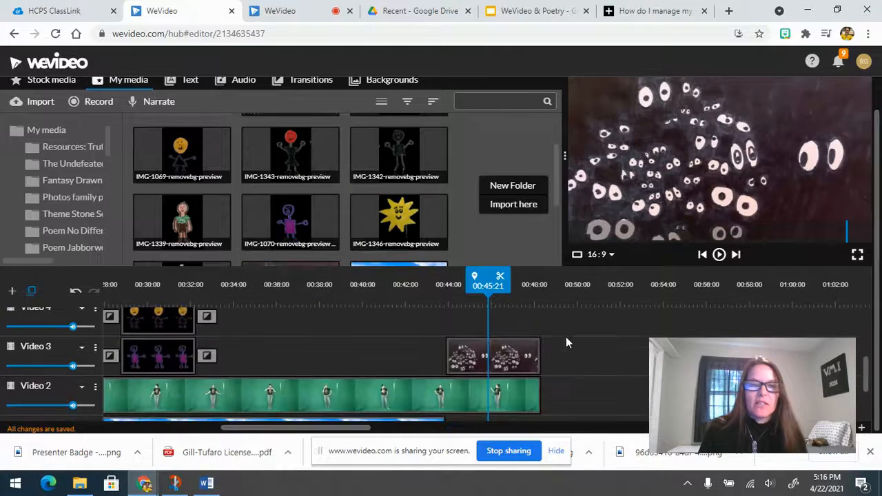
drag(488, 282, 130, 291)
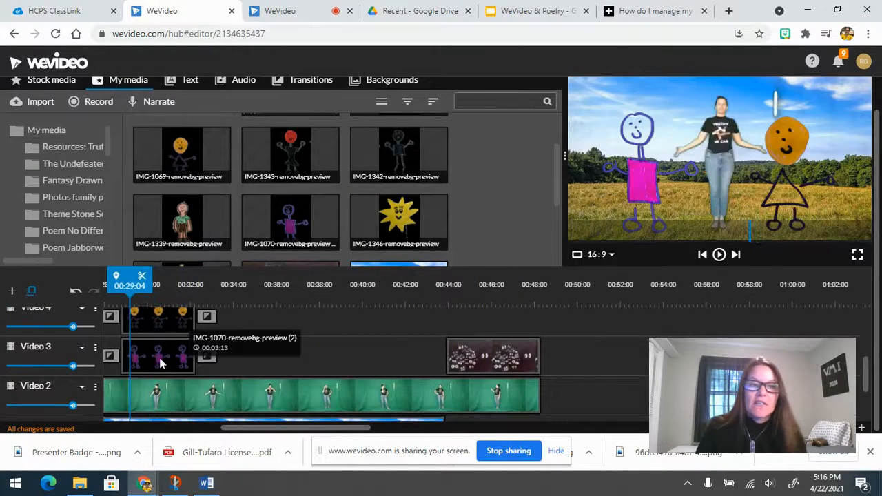
drag(378, 428, 253, 426)
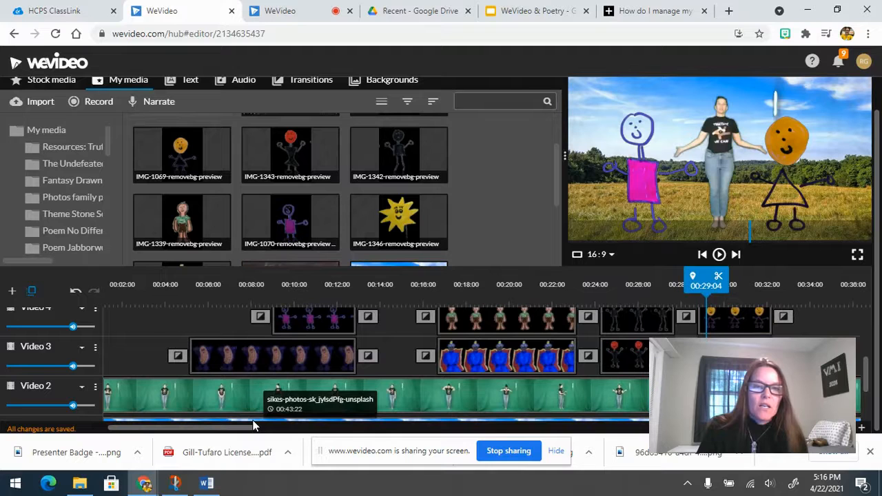
Play back the purple figure clip on Video 4 from its start at 00:08:24.
click(334, 319)
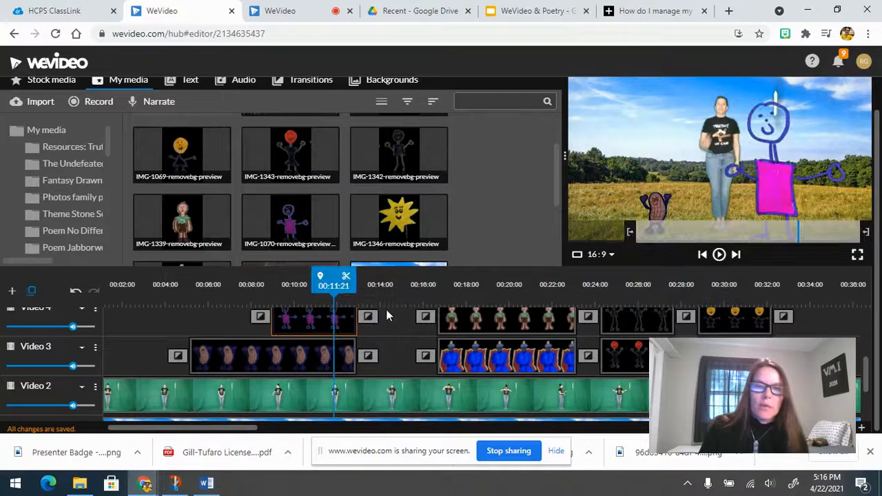
drag(334, 283, 272, 288)
click(330, 321)
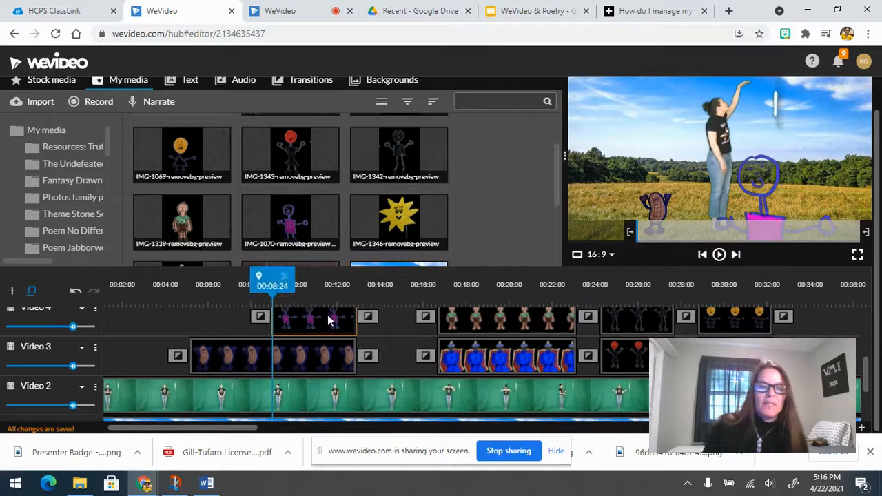
key(space)
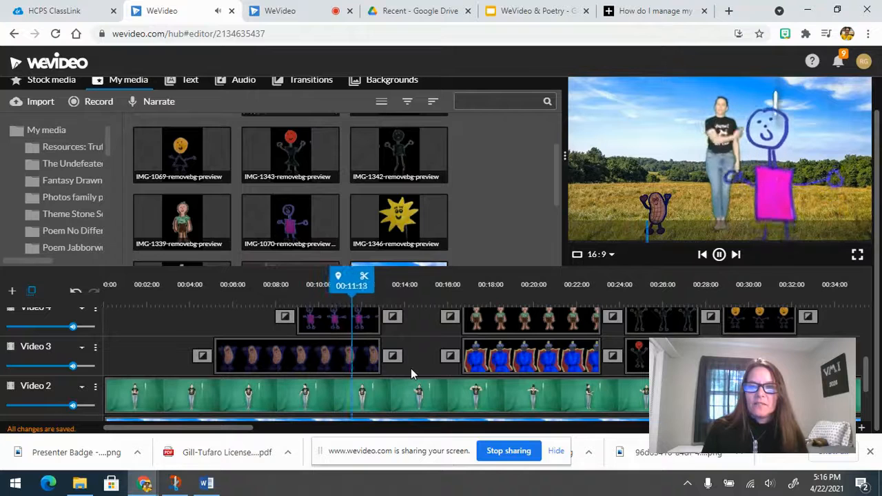
key(space)
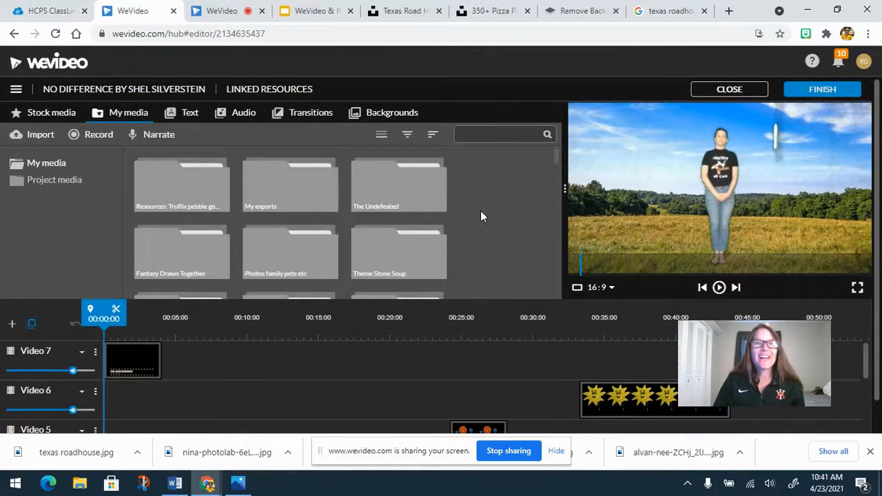
Locate the purple figure clip on Video 4 and view its first frame at 00:05:03.
scroll(486, 214, down, 2)
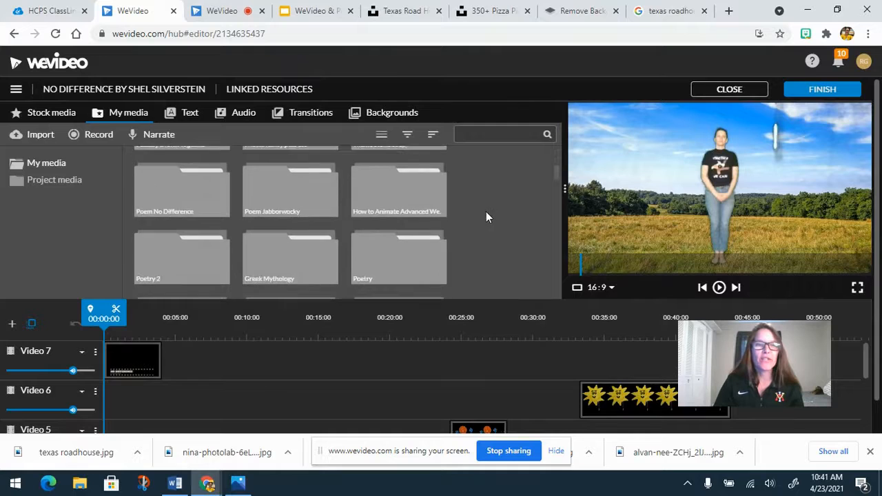
scroll(459, 328, down, 5)
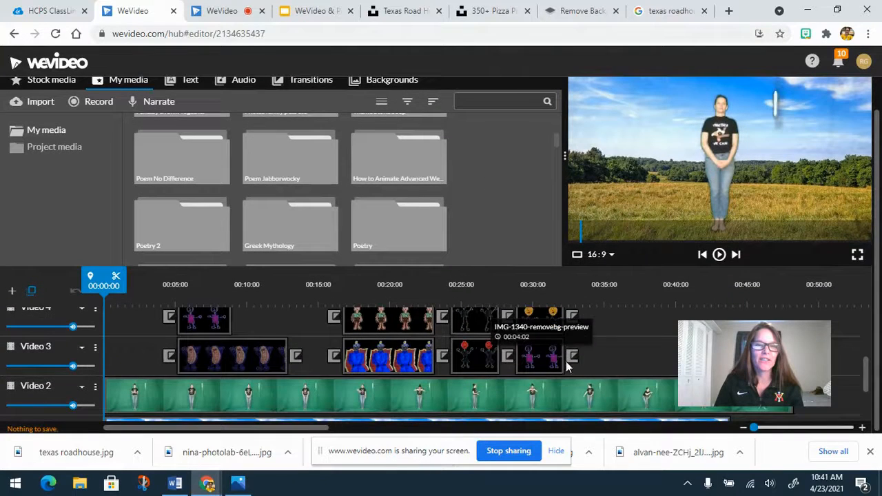
scroll(590, 354, up, 2)
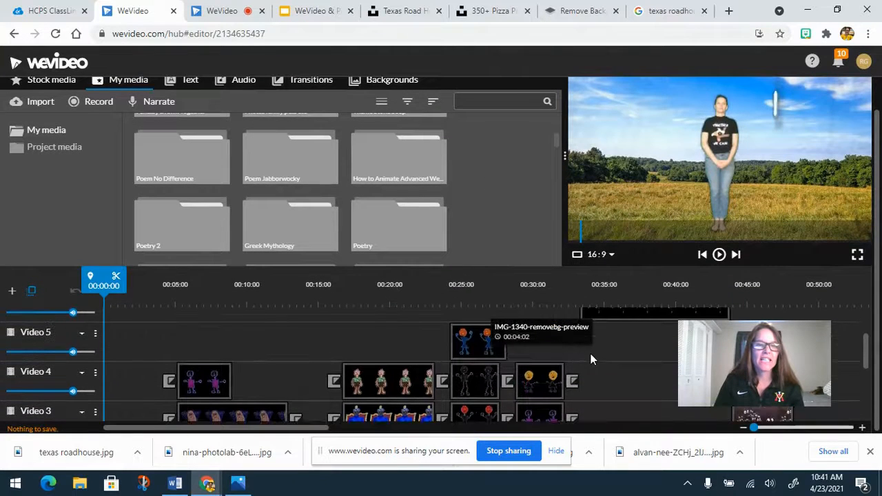
click(211, 384)
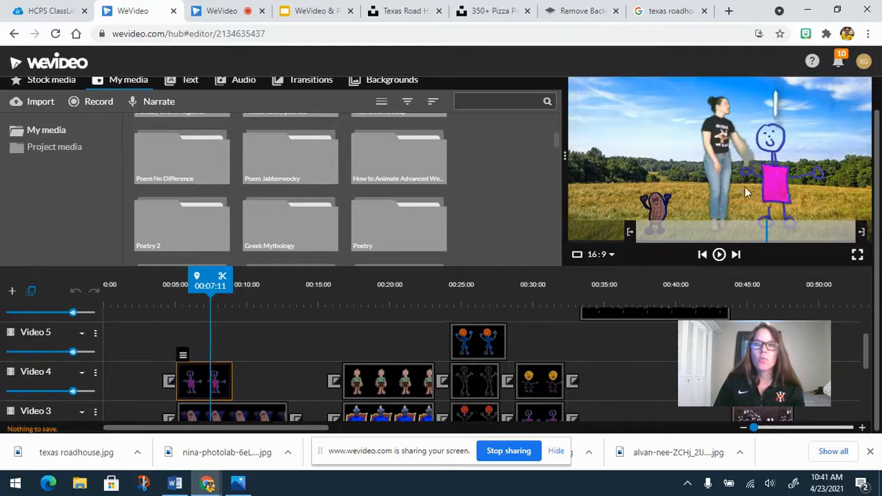
drag(209, 289, 177, 297)
click(201, 385)
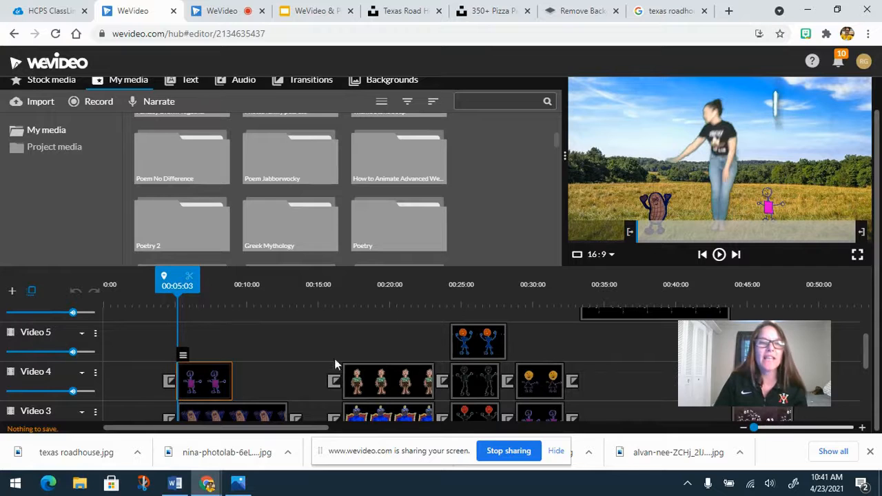
Remove the active animation from the Video 4 clip IMG-1070-removebg-preview (2) and save the changes.
double_click(209, 387)
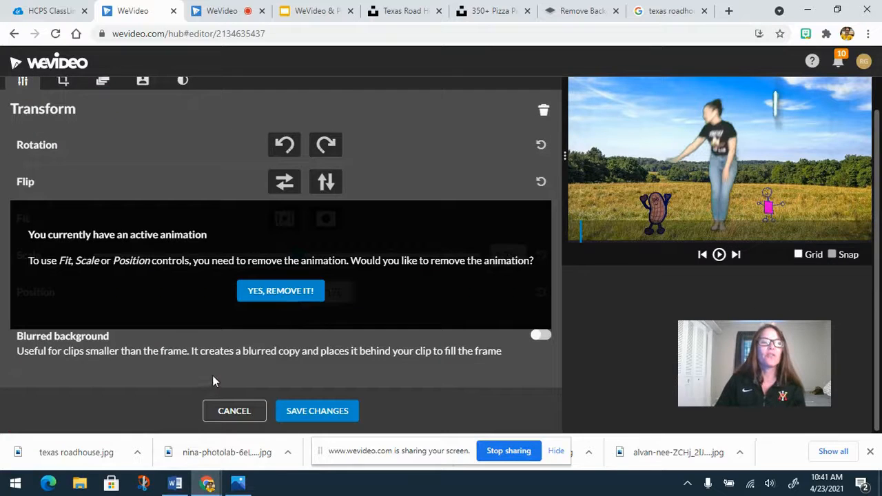
click(292, 294)
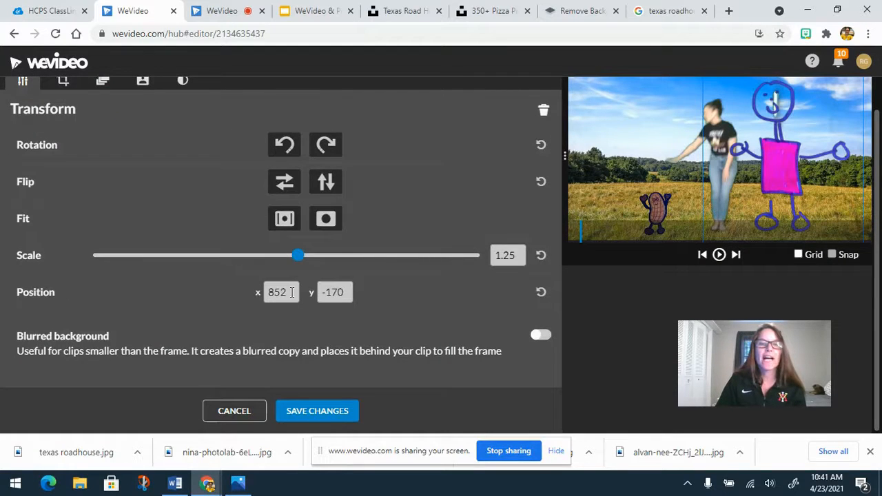
click(338, 416)
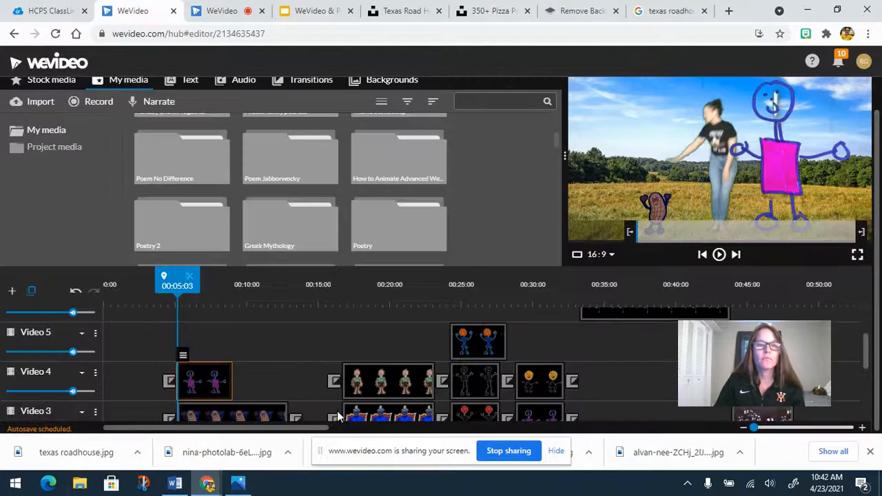
Reopen the purple figure clip and set its animation start to scale 0.44 at position x 1063, y 621.
double_click(204, 388)
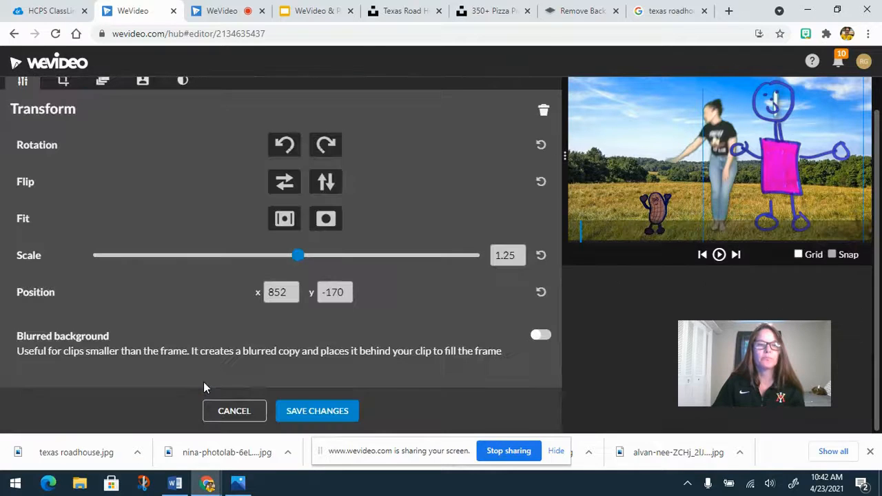
scroll(109, 115, up, 1)
click(104, 114)
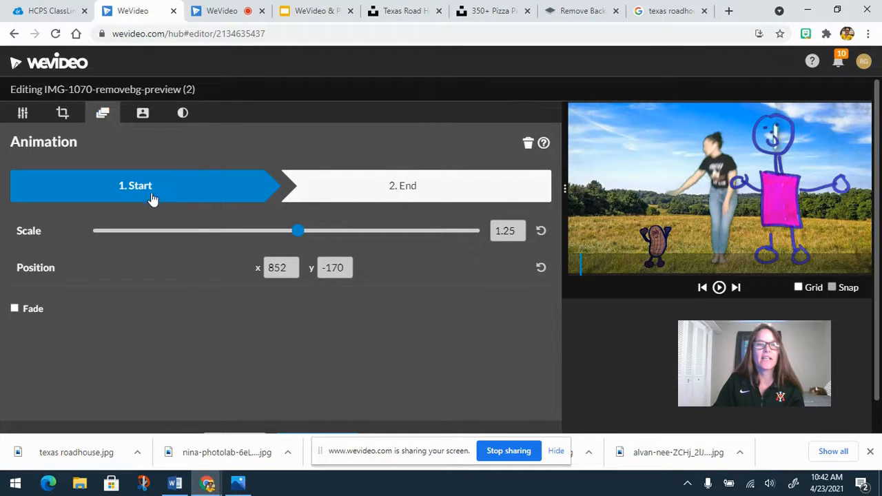
drag(298, 231, 176, 229)
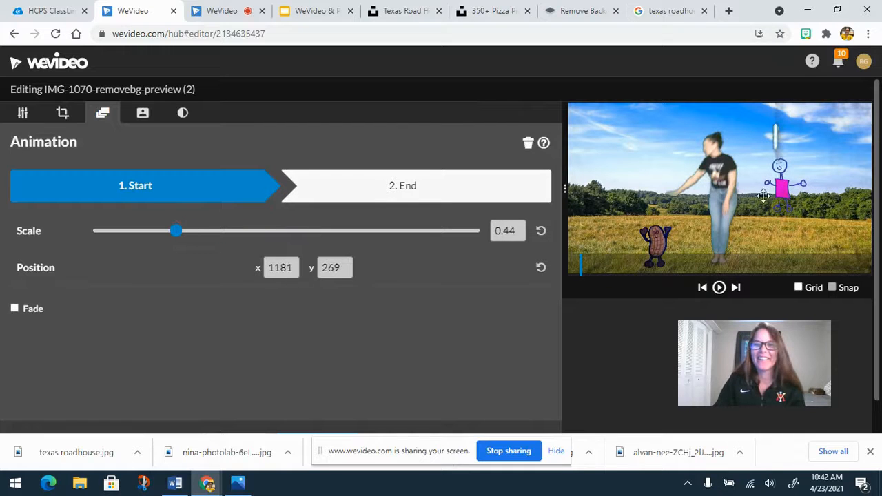
drag(782, 194, 763, 251)
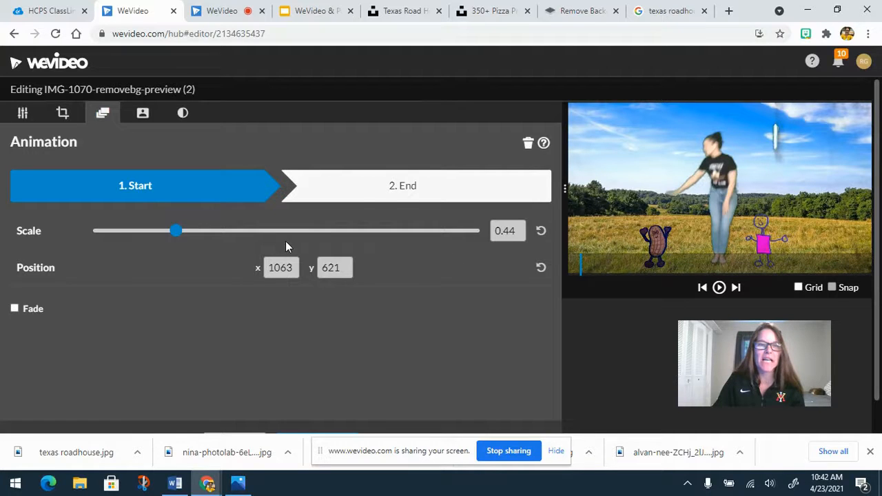
Place the purple figure's animation end position at x 802, y -161, save the changes and play the clip back.
click(406, 193)
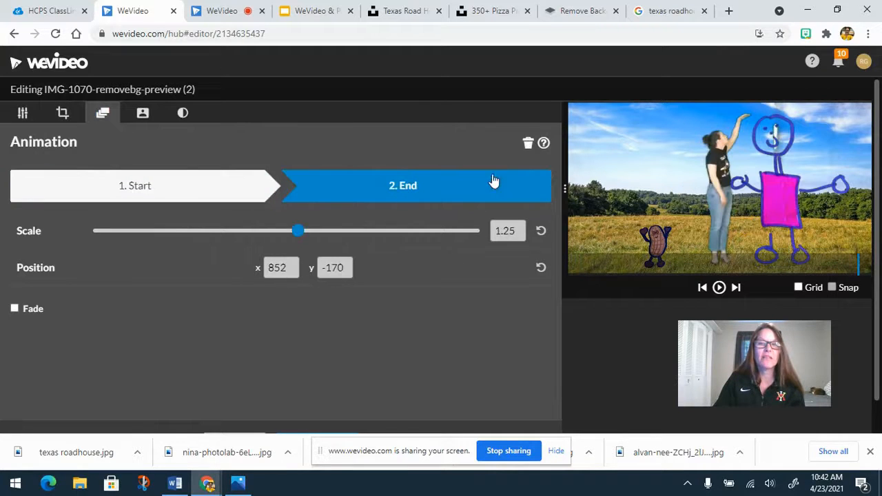
drag(801, 194, 777, 196)
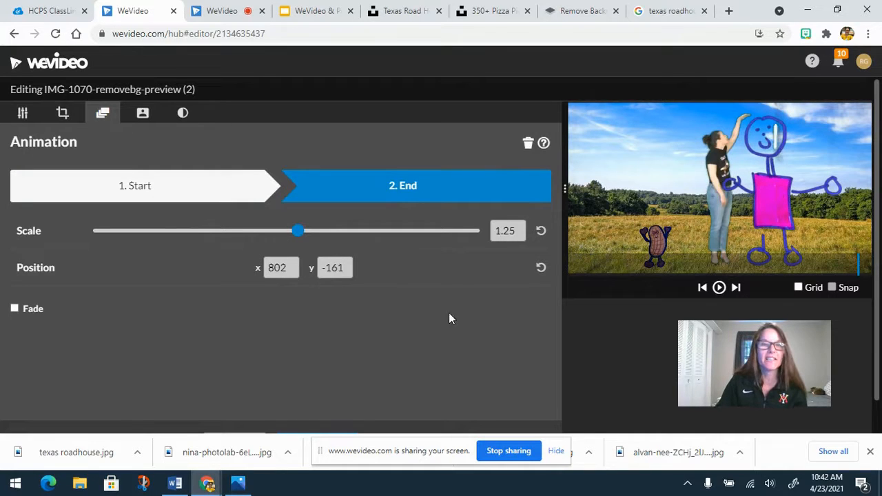
scroll(420, 304, down, 1)
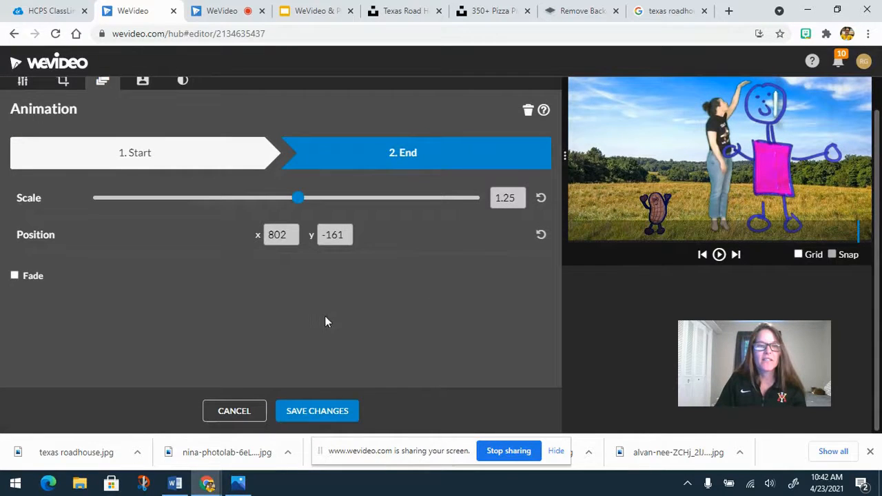
click(345, 414)
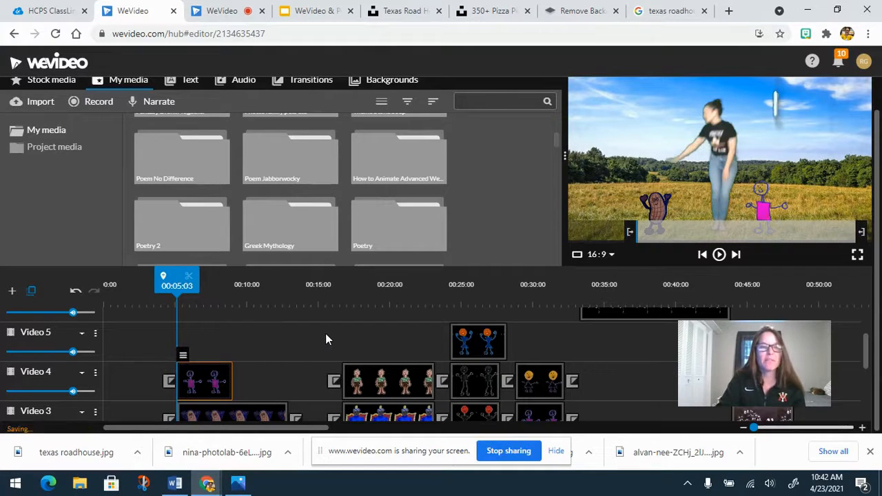
key(space)
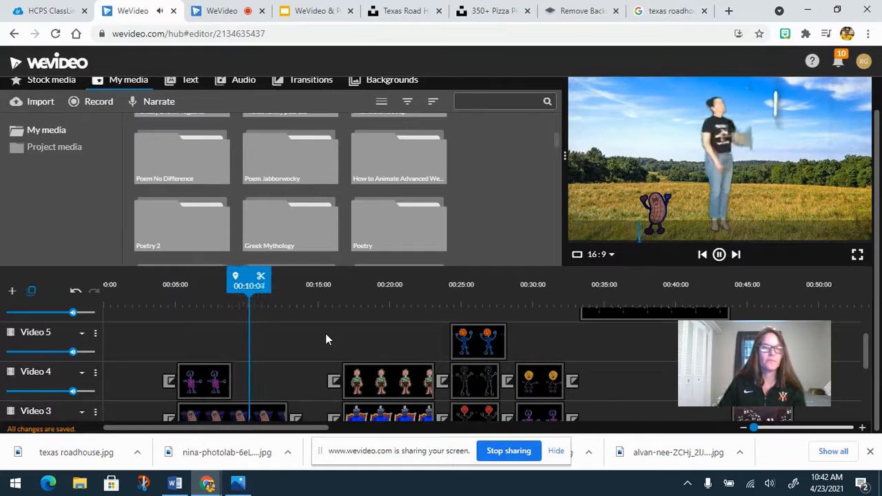
click(225, 373)
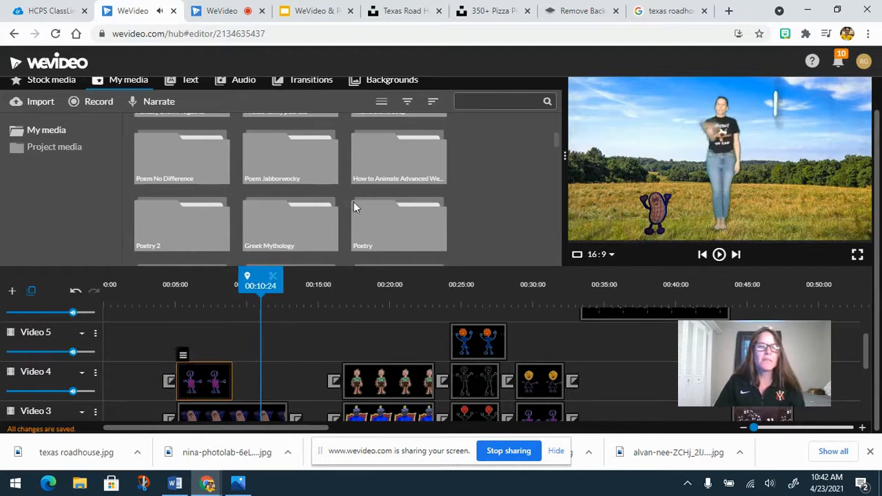
Find and open the "How to Animate Advanced We..." folder in the media library.
scroll(484, 178, up, 3)
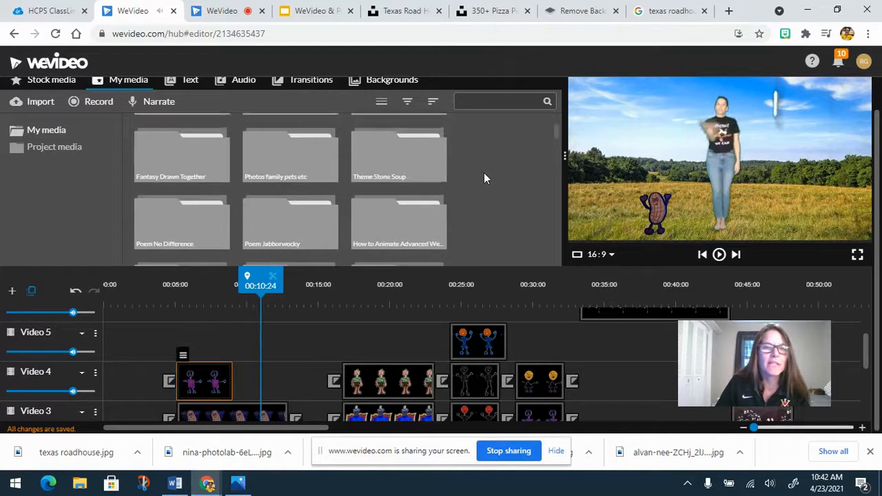
scroll(486, 183, down, 5)
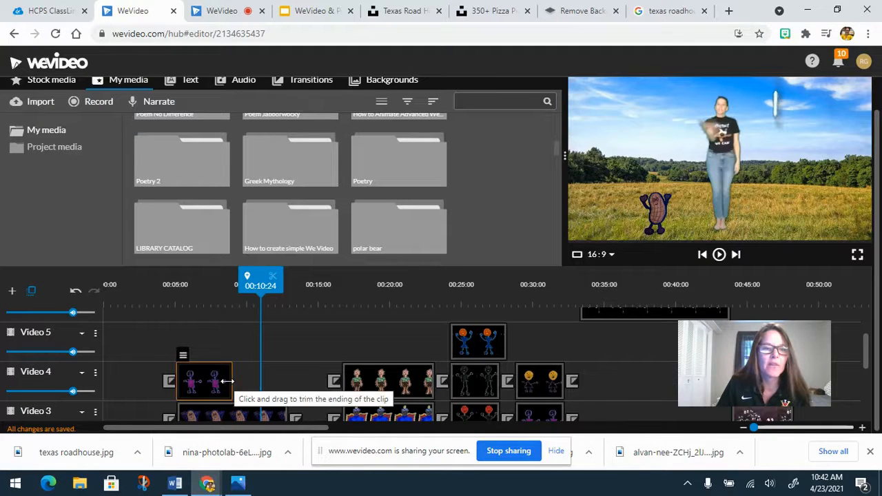
double_click(403, 178)
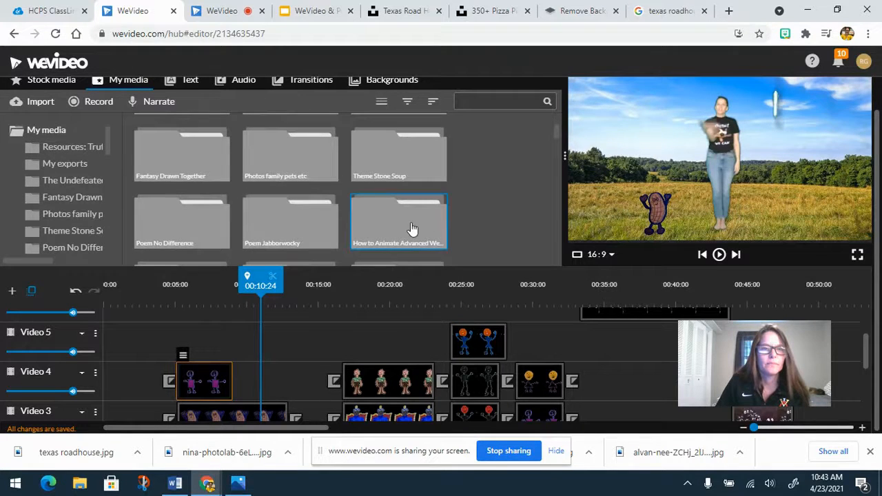
double_click(410, 229)
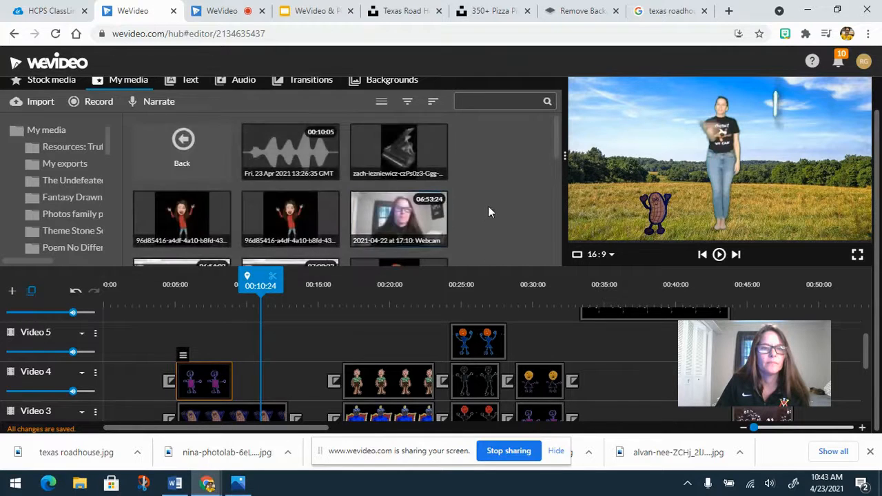
Add a second copy of IMG-1070-removebg-preview (2) directly after the first purple figure clip on Video 4 and extend its end to 00:12:24.
scroll(490, 210, down, 5)
scroll(491, 210, down, 2)
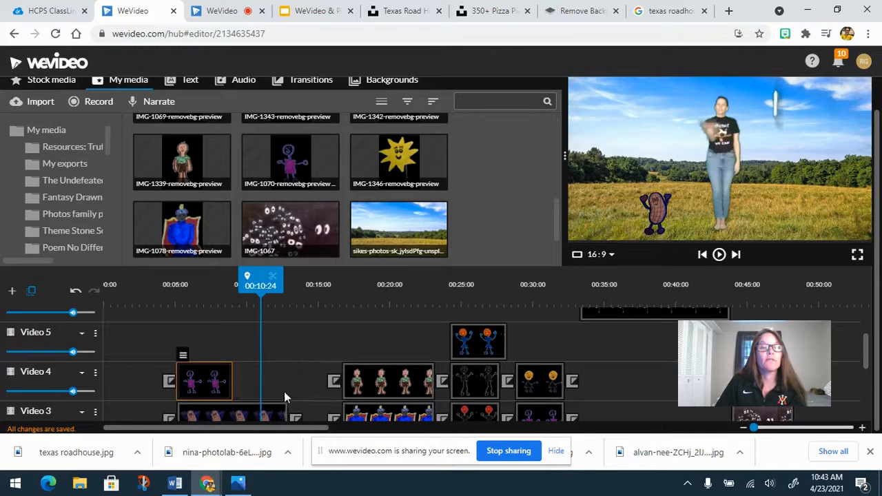
drag(261, 285, 231, 291)
click(216, 391)
right_click(215, 383)
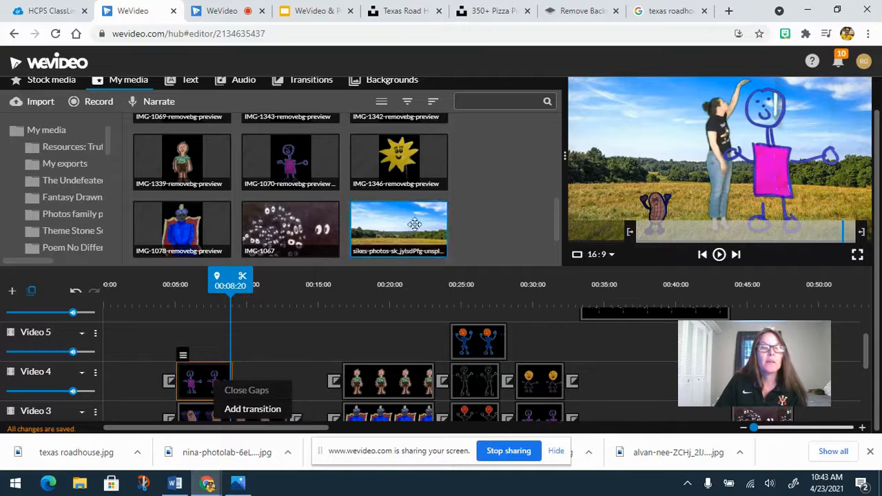
drag(293, 170, 288, 381)
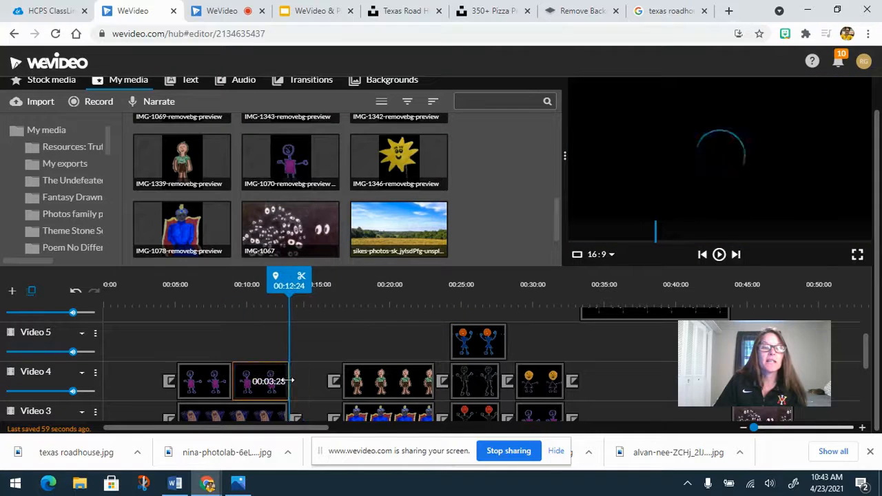
right_click(279, 378)
click(305, 399)
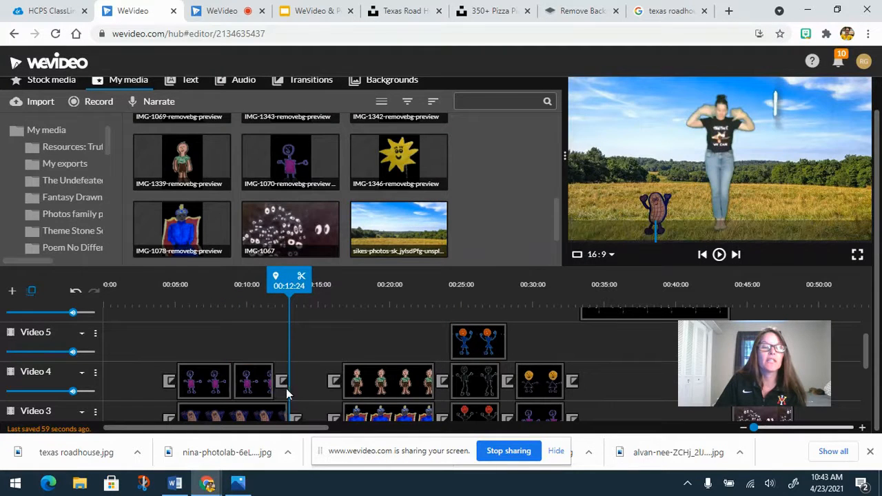
drag(273, 372, 288, 376)
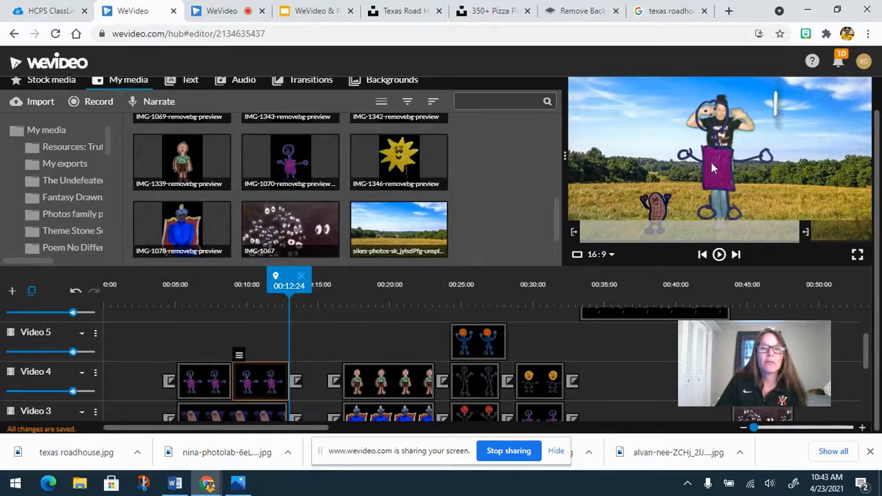
Set the second purple figure clip's animation start to scale 1.2 at position x 796, y -91, and save the changes.
double_click(260, 388)
drag(730, 166, 780, 169)
drag(288, 198, 298, 202)
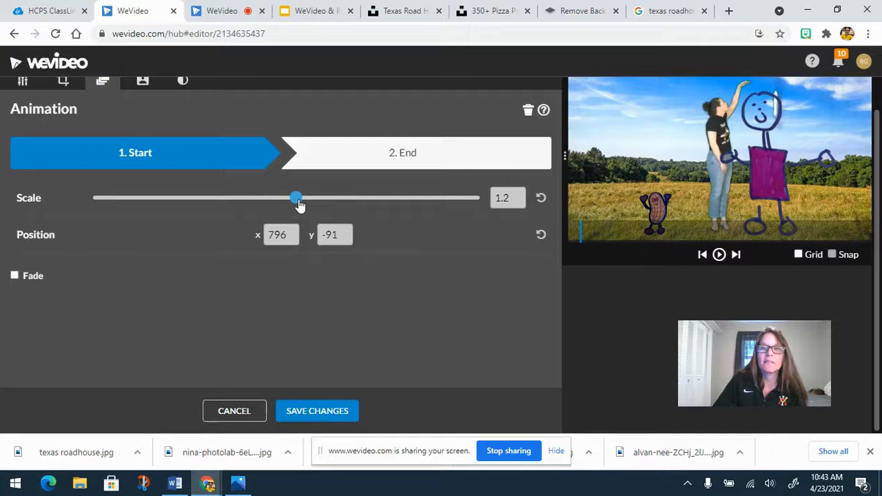
click(303, 414)
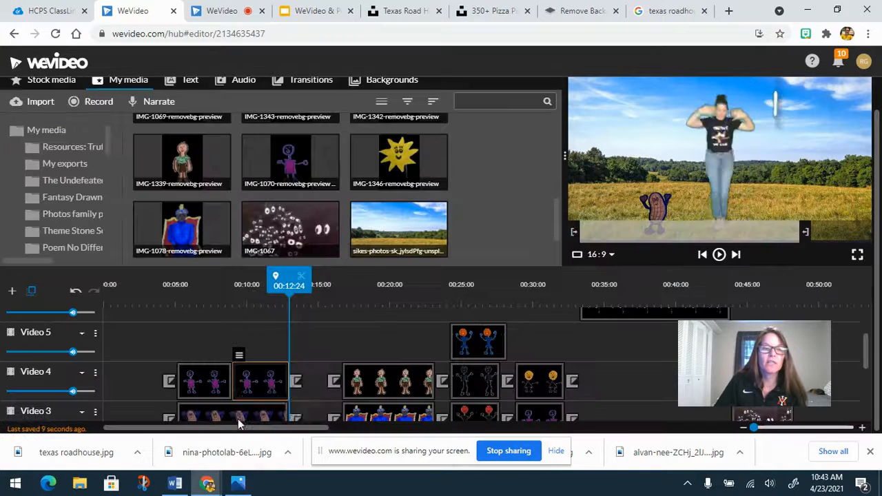
Compare the two purple figure clips and set the second one's brightness to 16, contrast to 16 and saturation to 19, saving the changes.
click(205, 390)
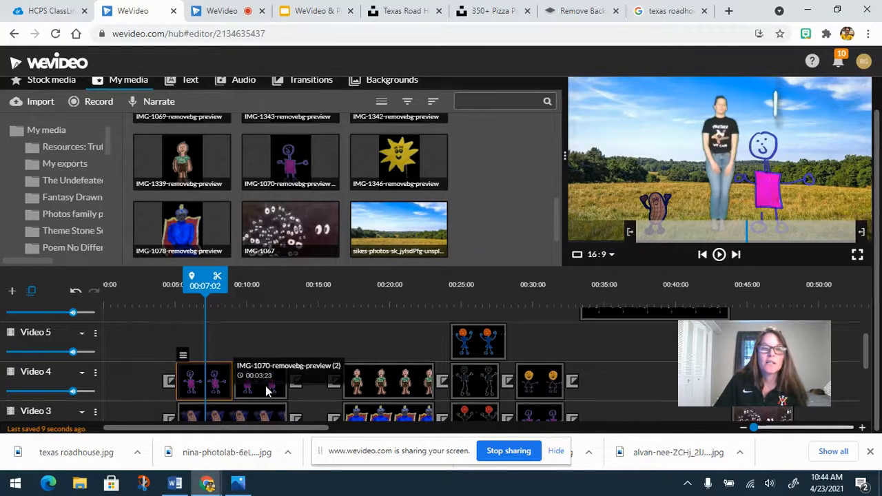
drag(204, 280, 228, 282)
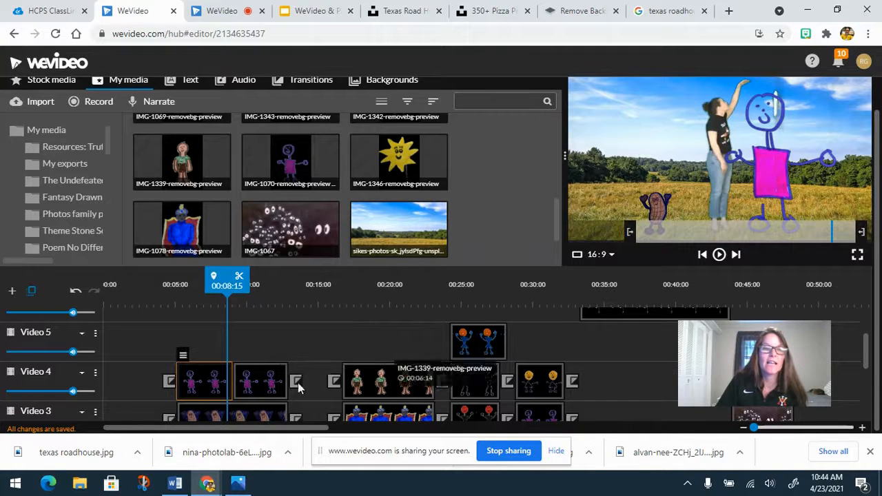
double_click(260, 381)
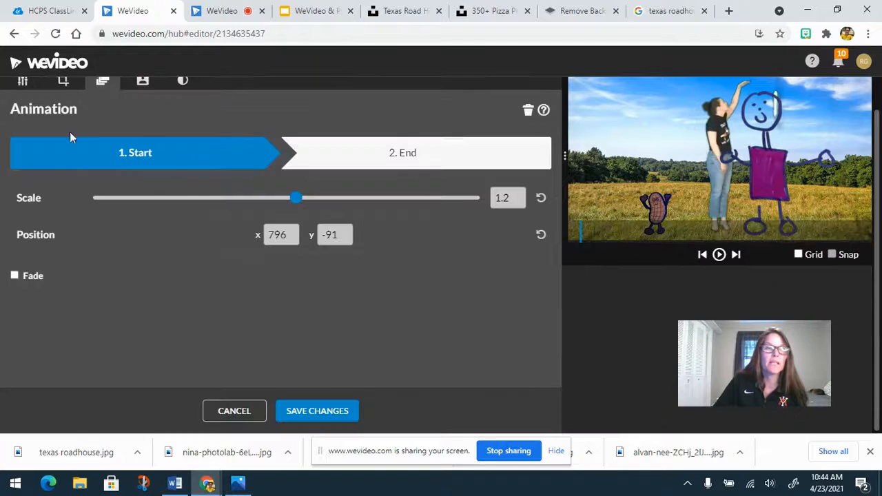
click(22, 83)
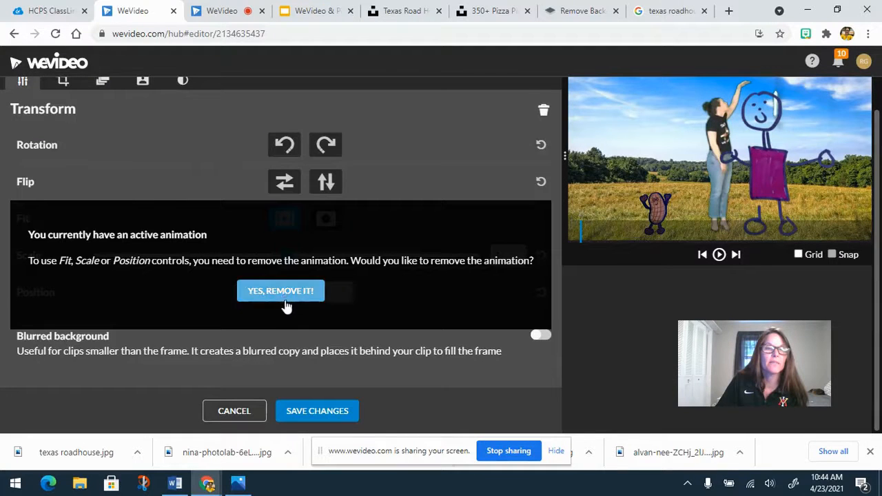
click(182, 82)
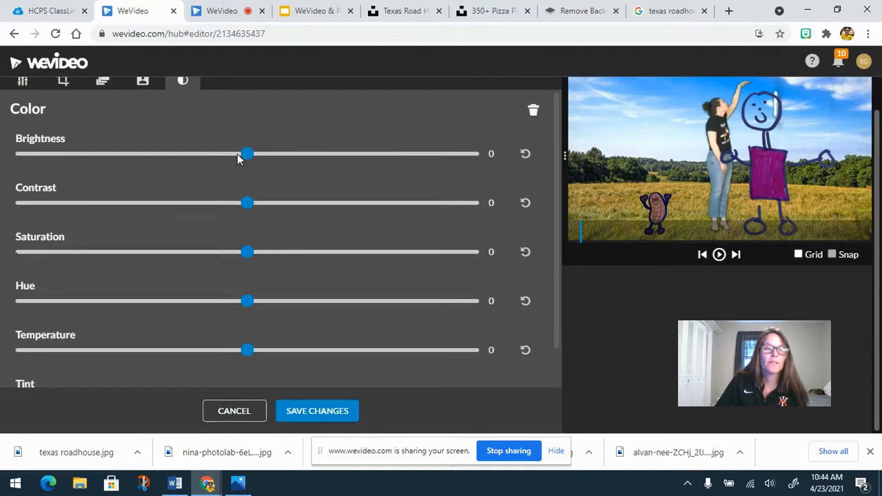
drag(251, 156, 274, 158)
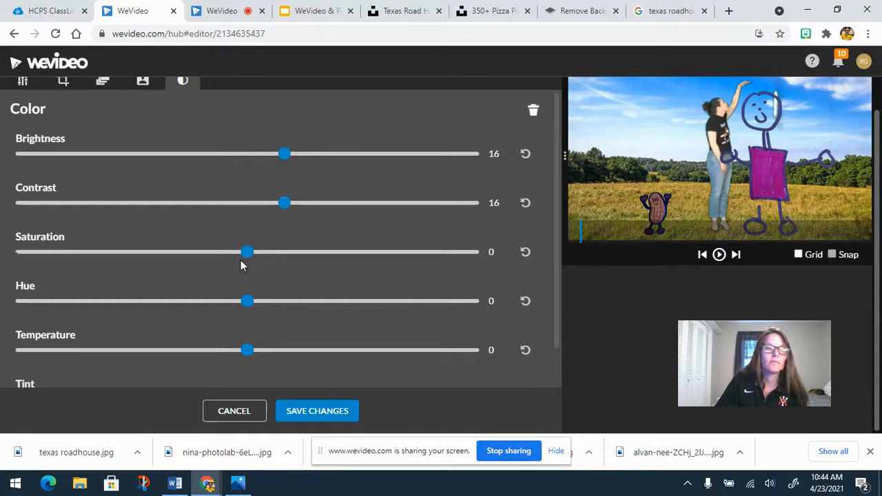
drag(261, 257, 276, 259)
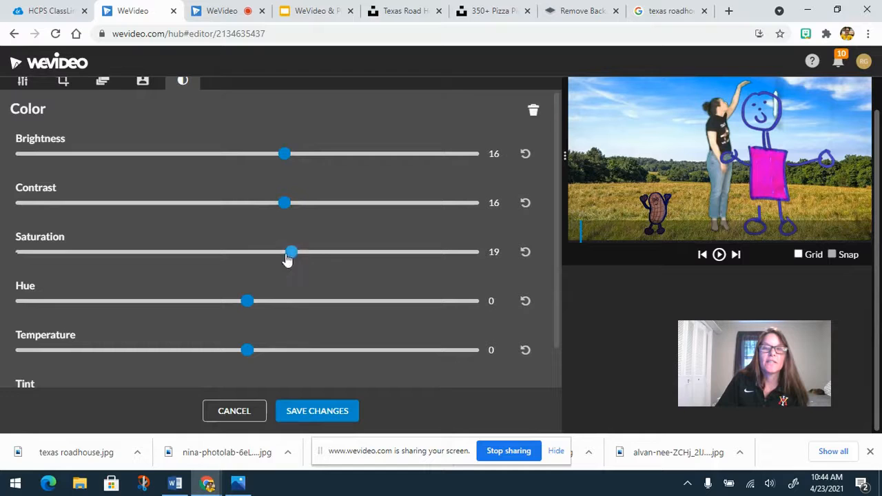
click(335, 416)
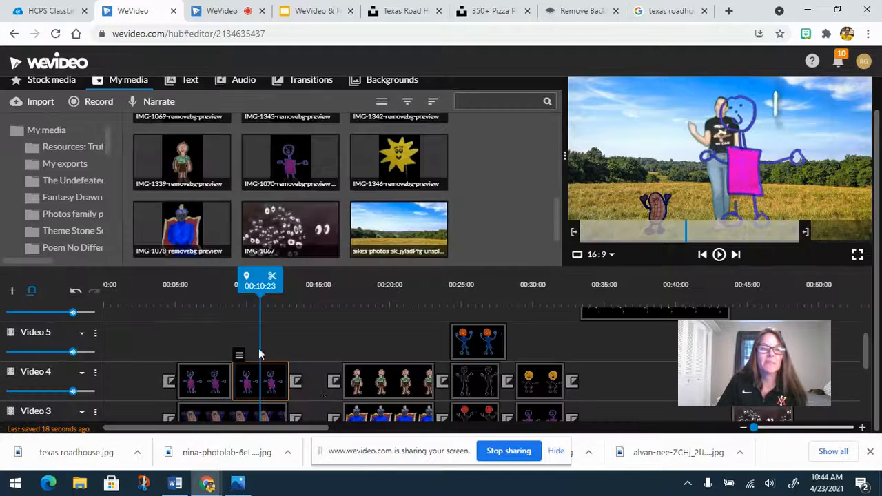
Reopen the second purple figure clip, remove its active animation and save the changes.
drag(267, 286, 239, 291)
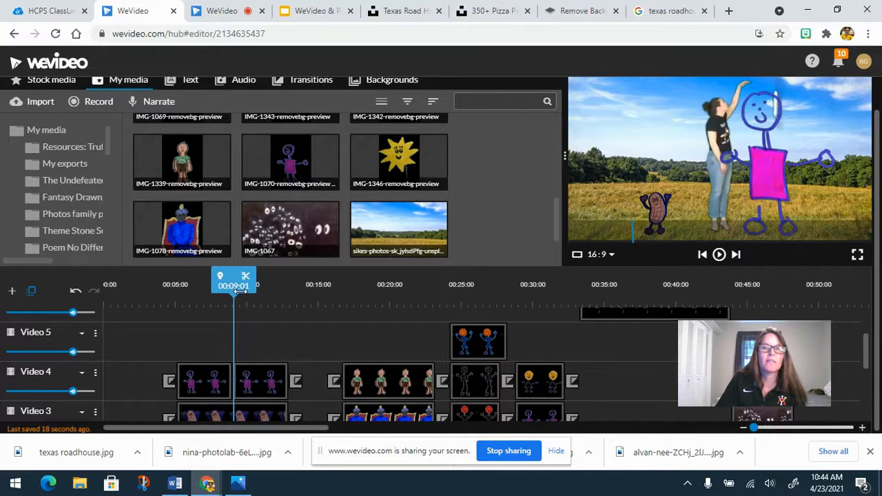
click(271, 384)
double_click(268, 382)
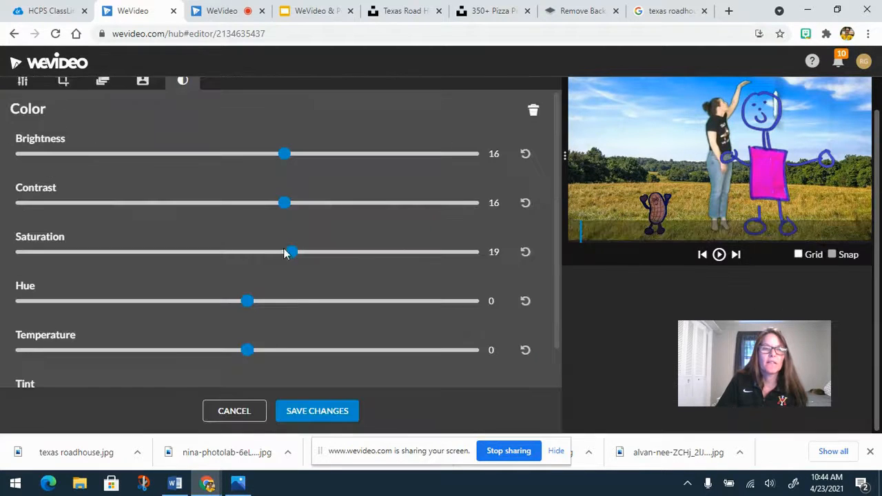
click(108, 93)
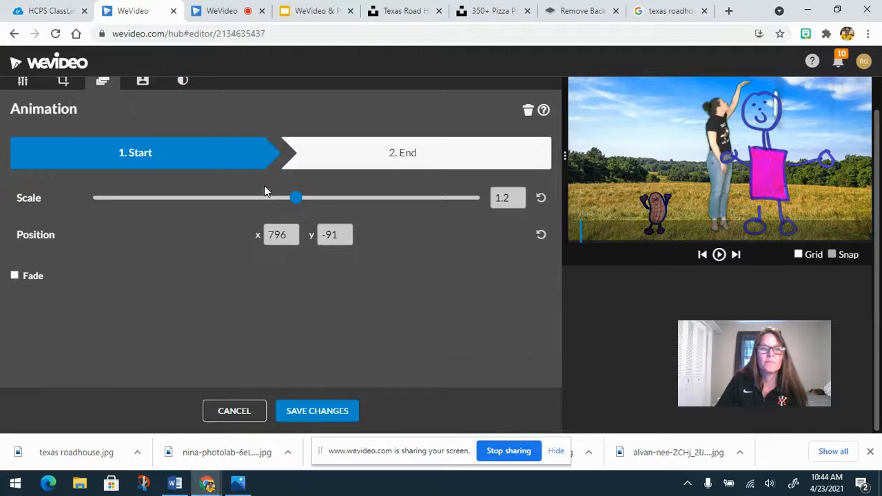
scroll(120, 119, up, 1)
click(23, 113)
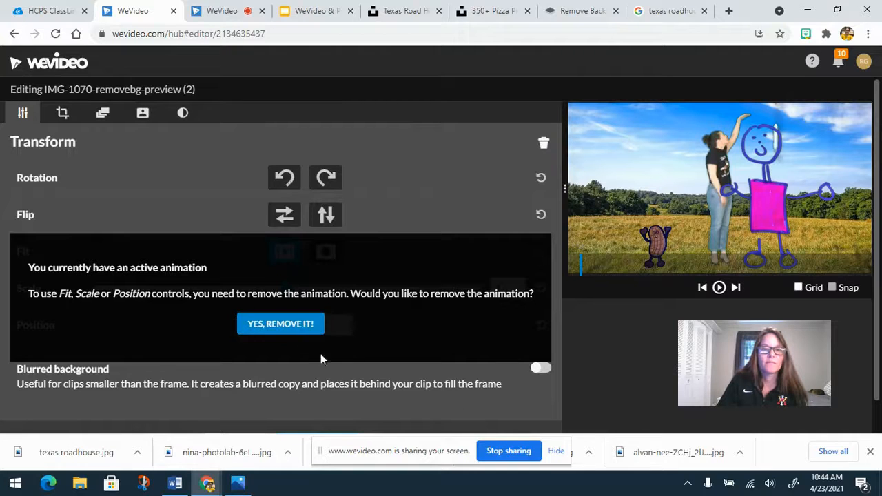
click(299, 330)
scroll(506, 410, down, 1)
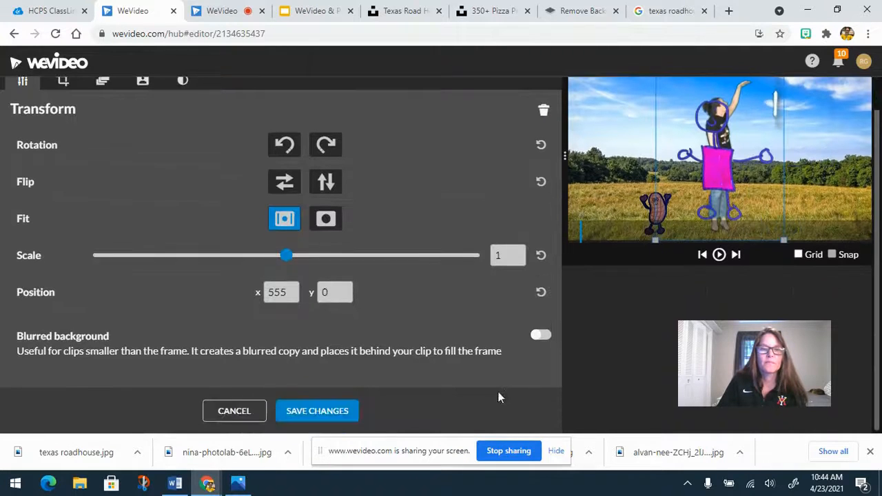
click(336, 413)
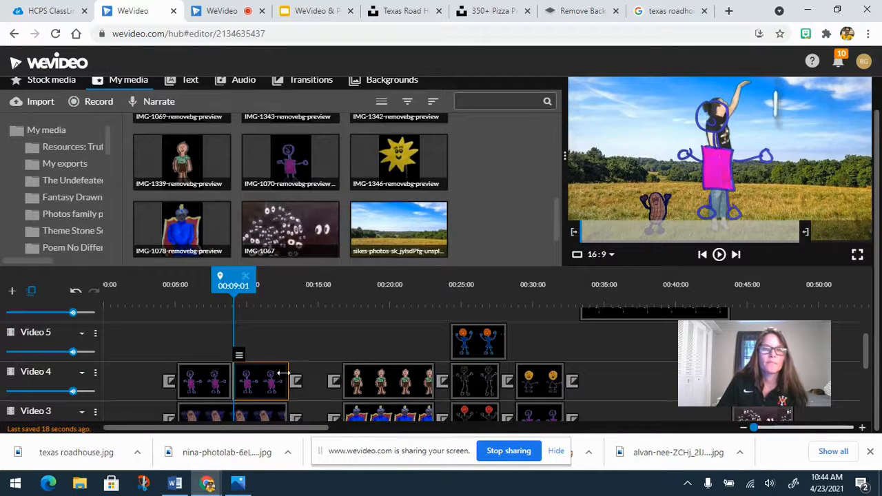
Transform the second purple figure clip to scale 1.12 at position x 812, y -56, and save the changes.
double_click(262, 389)
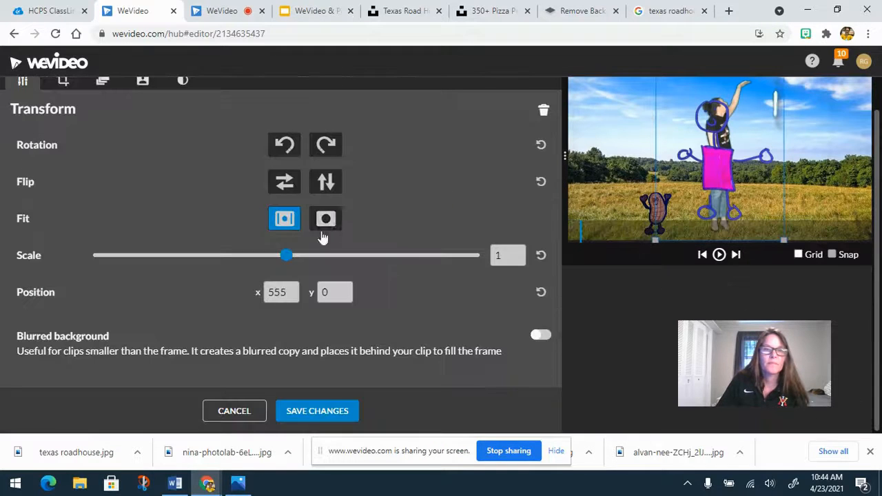
drag(733, 165, 781, 167)
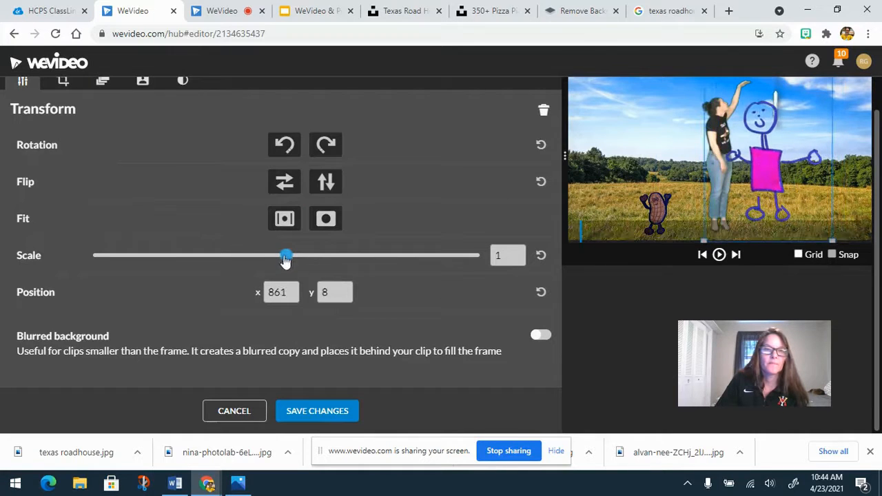
drag(286, 260, 293, 259)
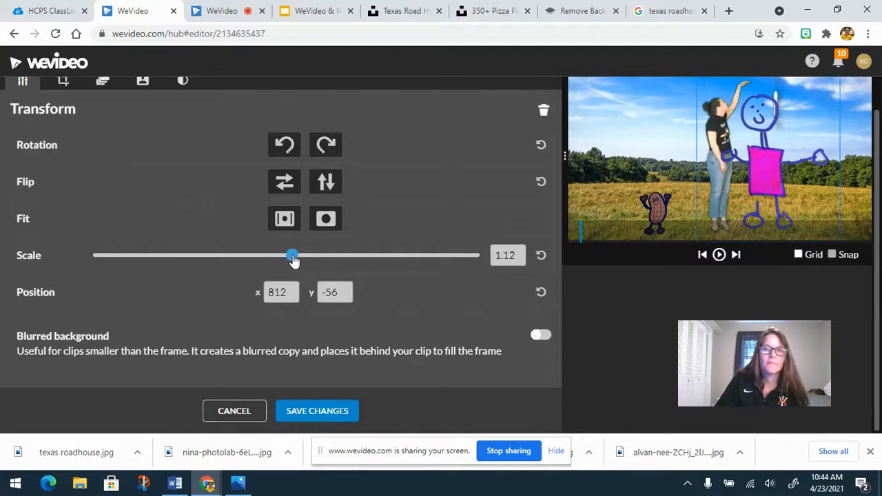
click(309, 410)
Play the two purple figure clips back from 00:05:04 and preview the sun at 00:41:01.
drag(233, 284, 183, 307)
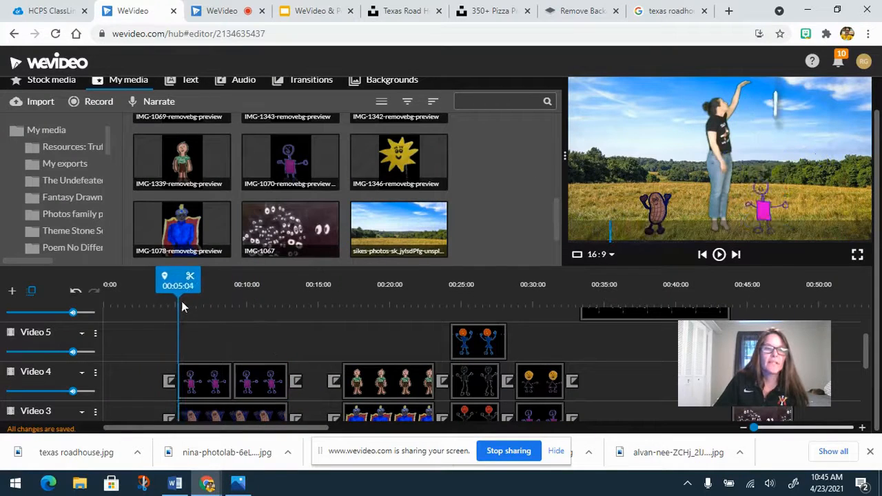
key(space)
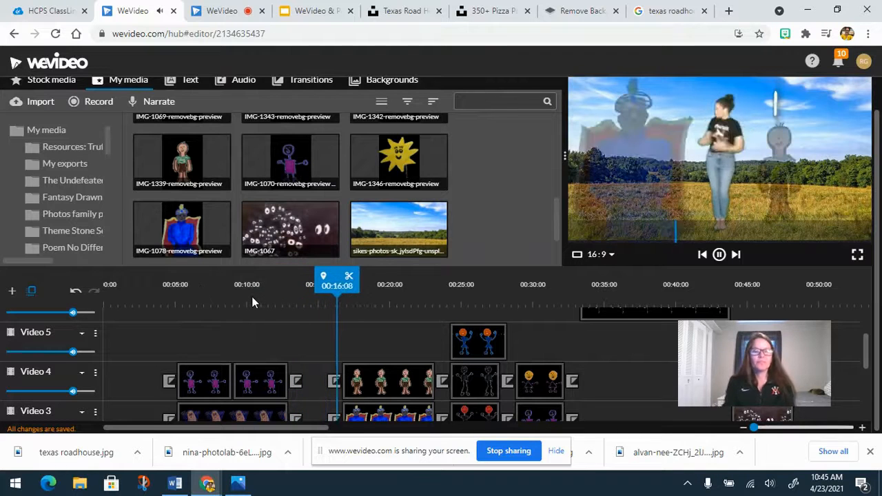
key(space)
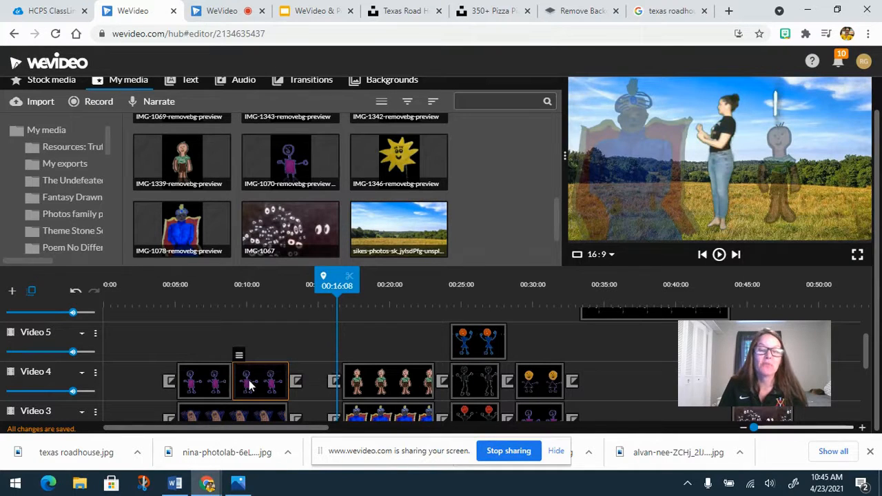
drag(329, 288, 691, 298)
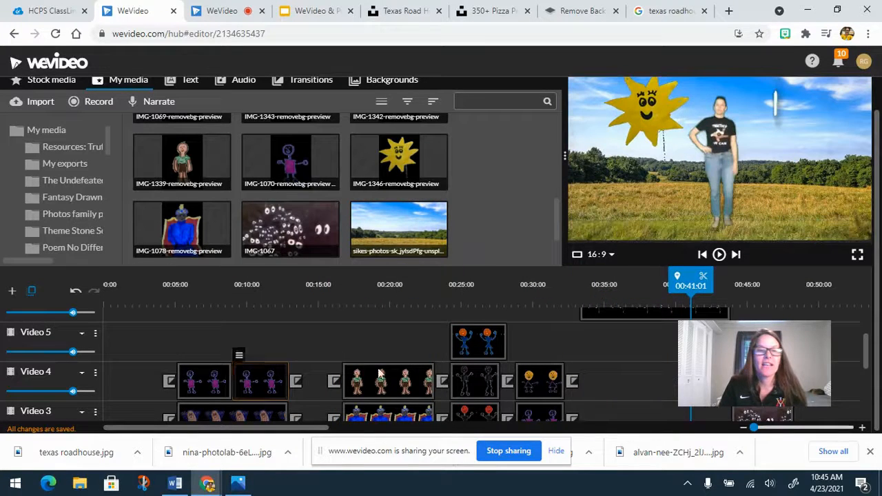
Replay the first purple figure clip's growing animation and switch to the WeVideo tab that is recording the screen.
click(205, 378)
drag(208, 285, 182, 285)
key(space)
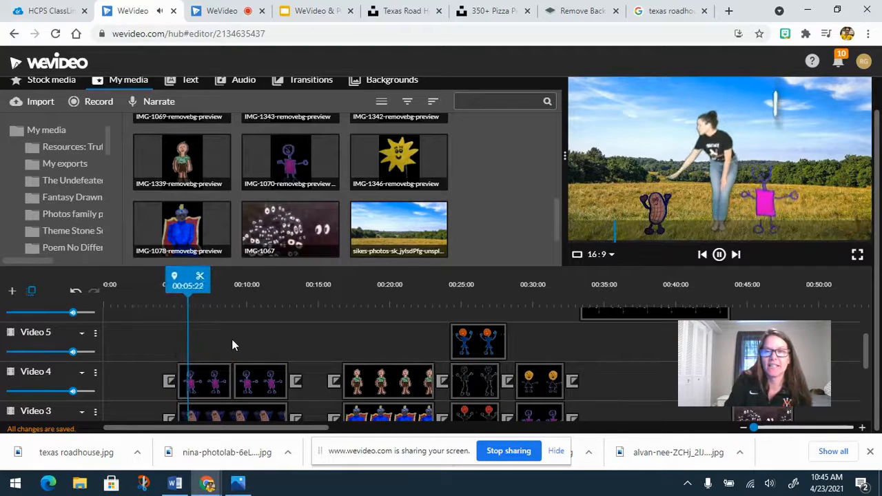
key(space)
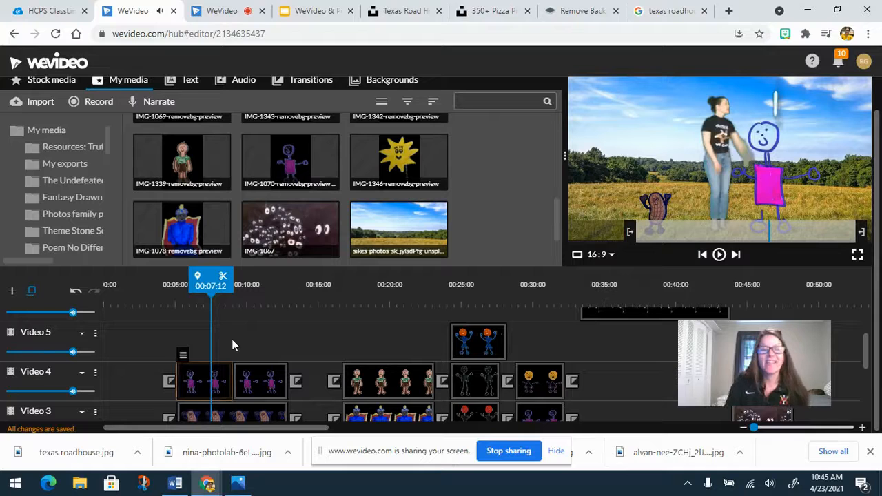
click(222, 11)
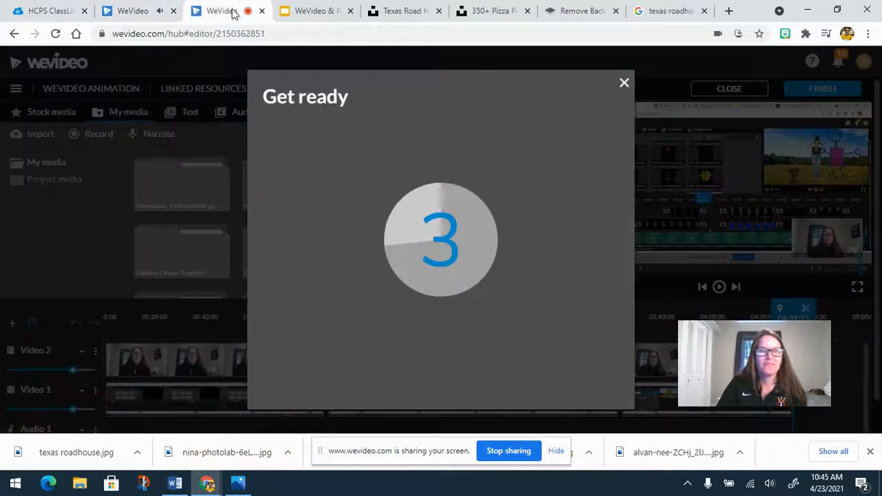